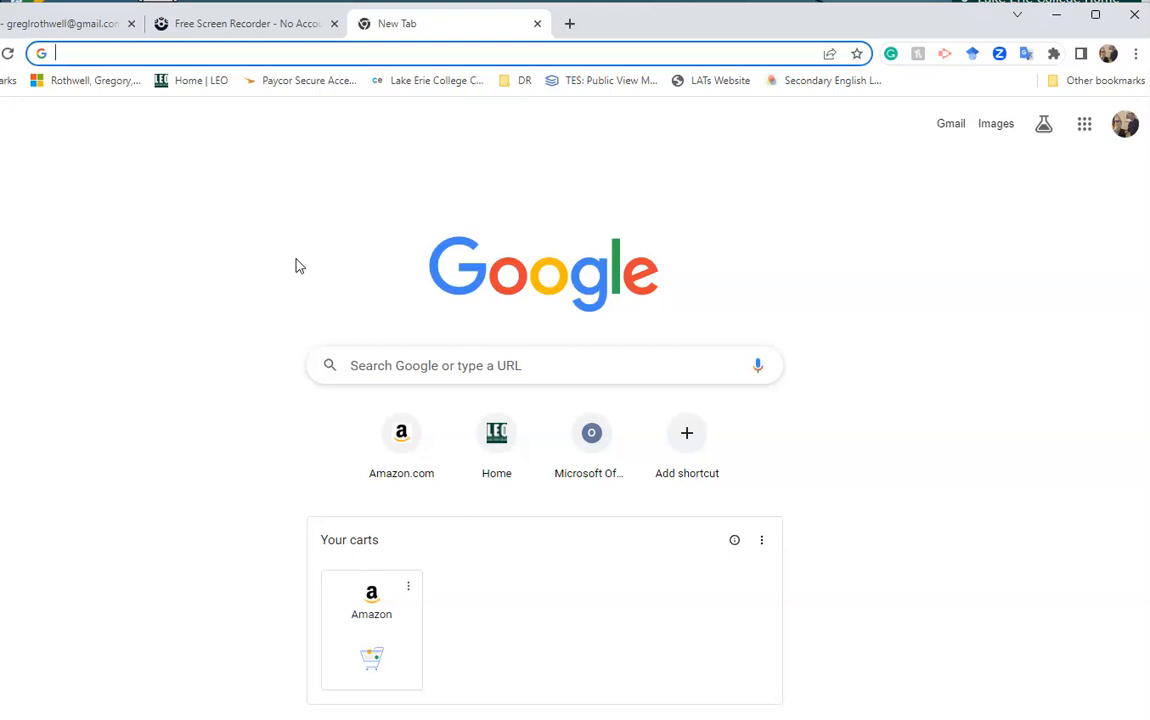
- Create a blank Google Sheets spreadsheet by going to sheets.new
type("sh")
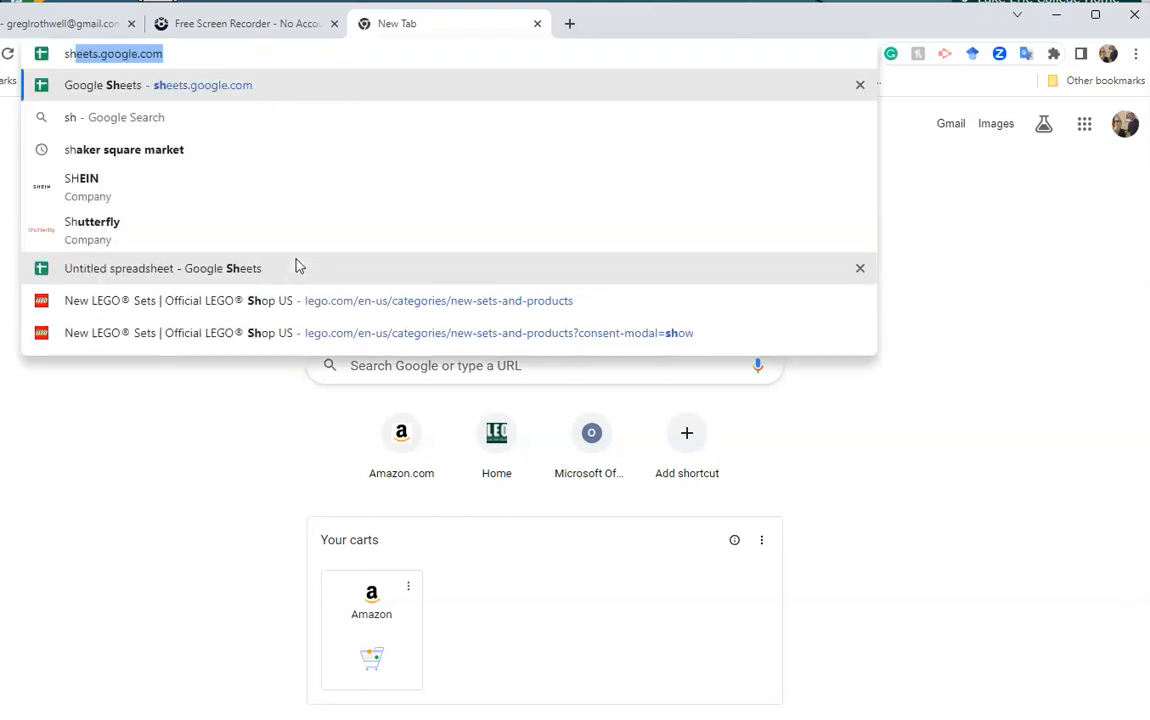
key("BackSpace")
key("BackSpace")
key("BackSpace")
type("sheet")
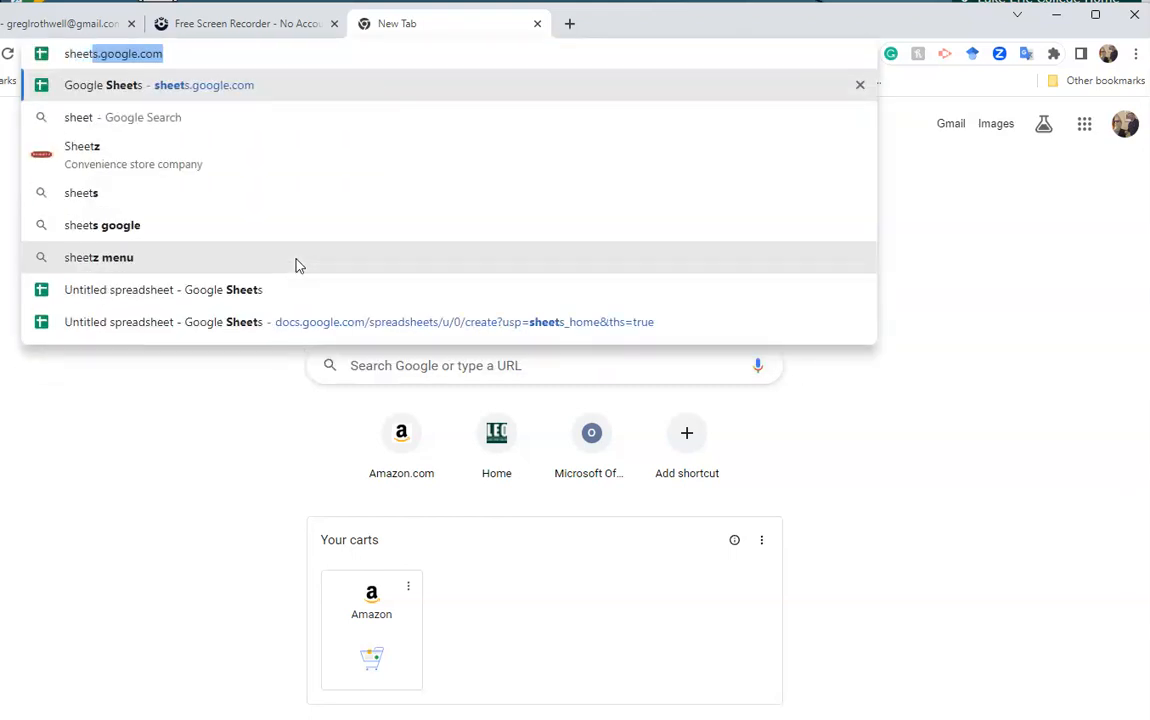
key("BackSpace")
type("s.new")
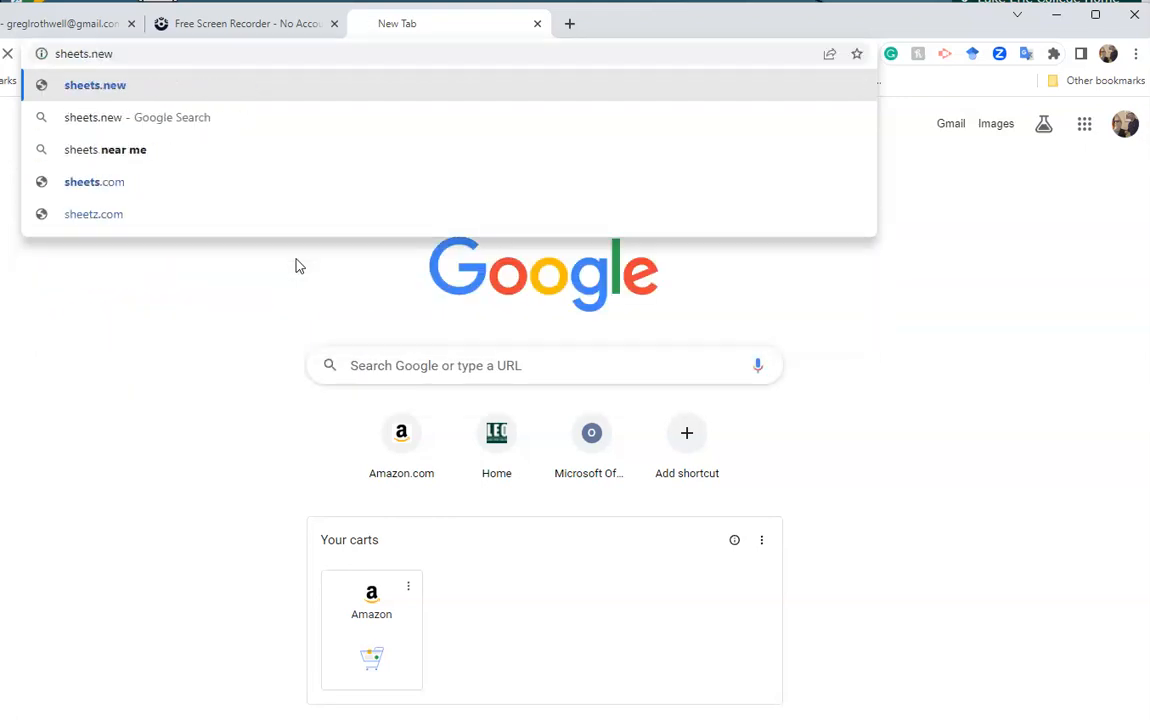
key("Return")
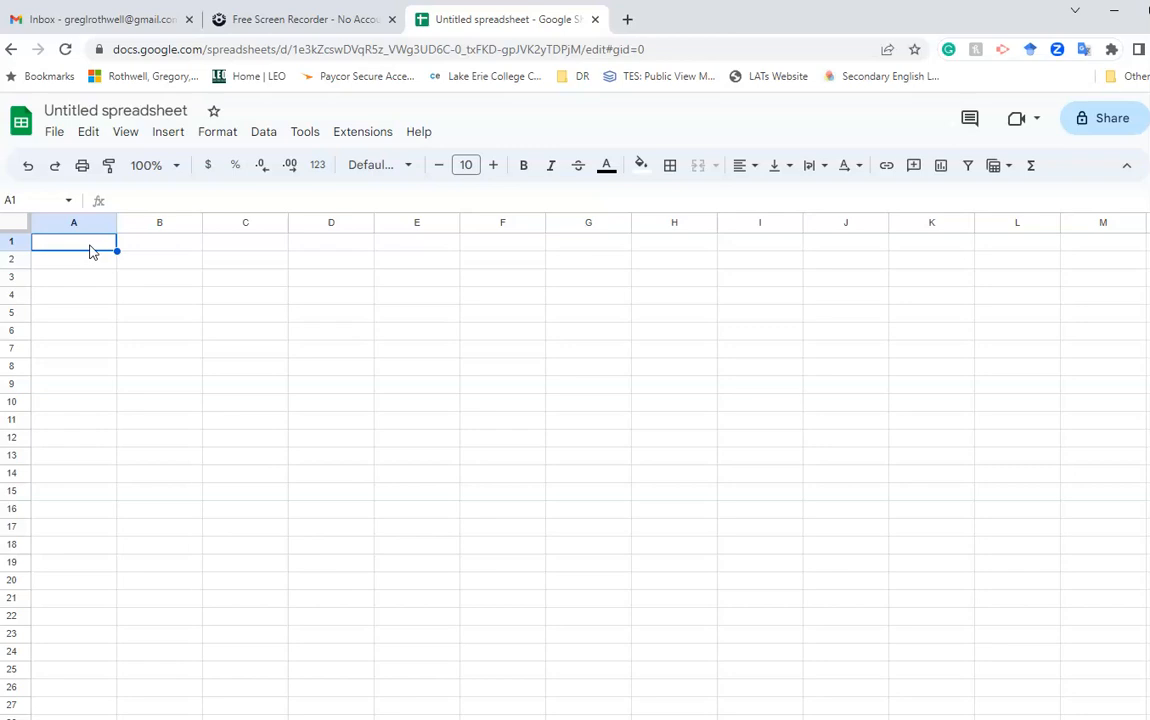
- Enter the values 12, 13, 14, 15, 60 and 50 in cells A1 through A6
type("12")
key("Return")
type("13")
key("Return")
type("14")
key("Return")
type("15")
key("Return")
type("60")
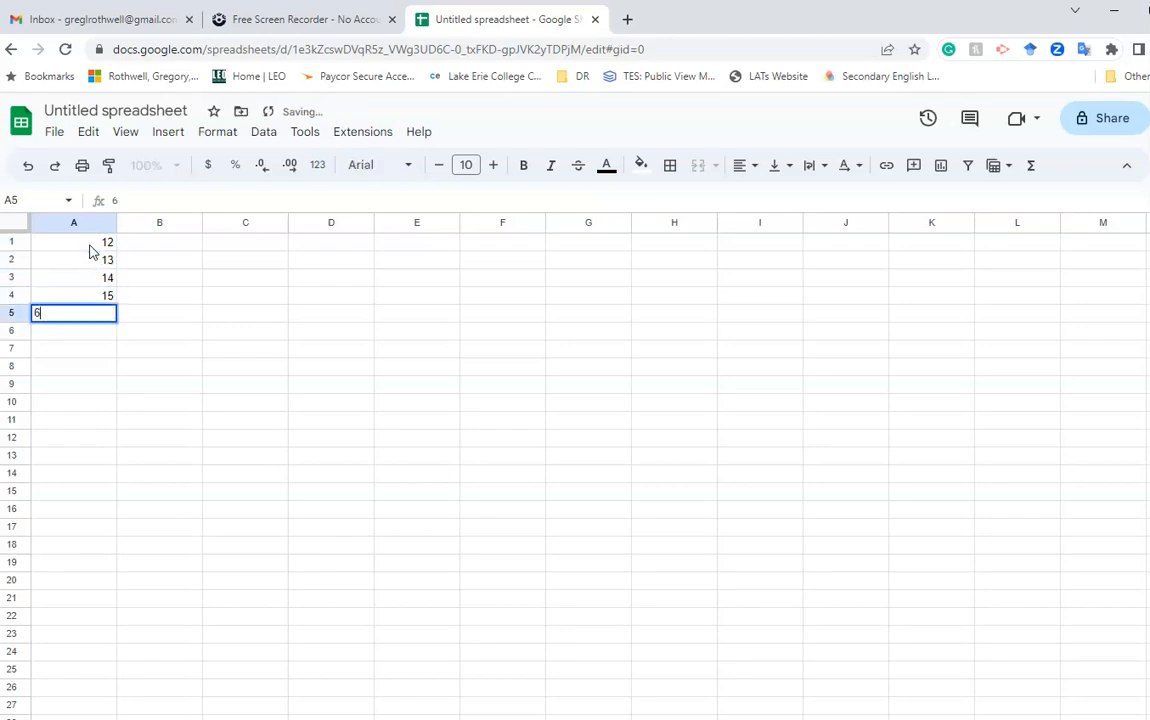
key("Return")
type("50")
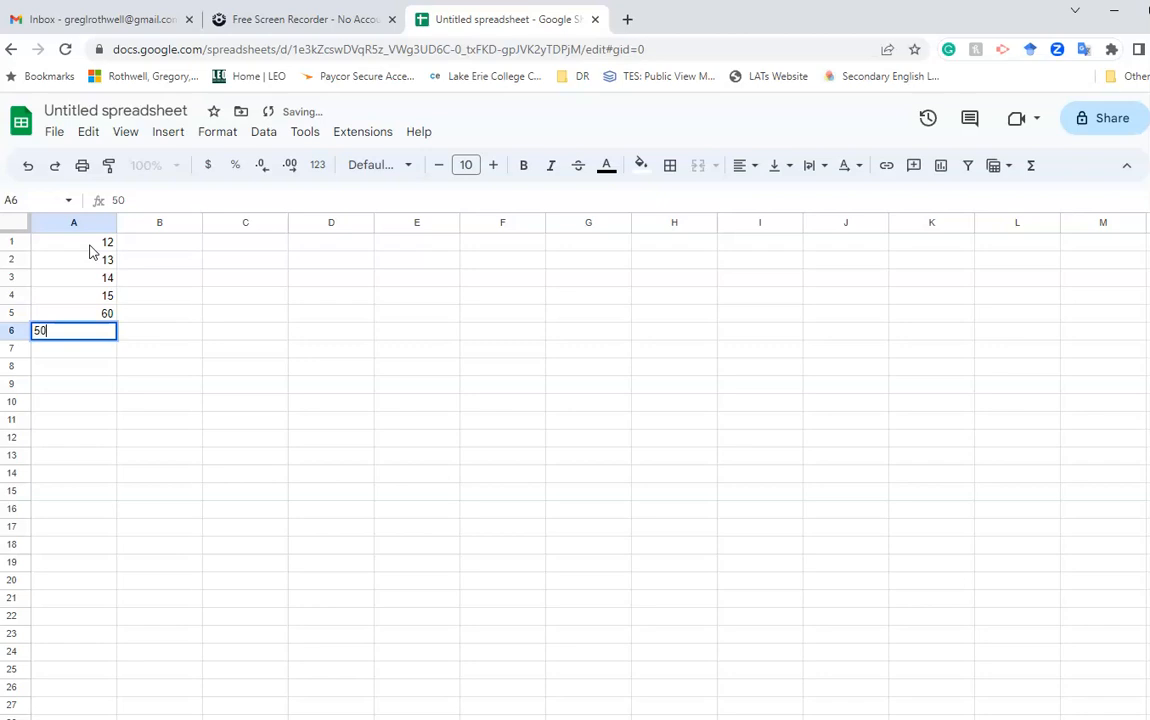
key("Return")
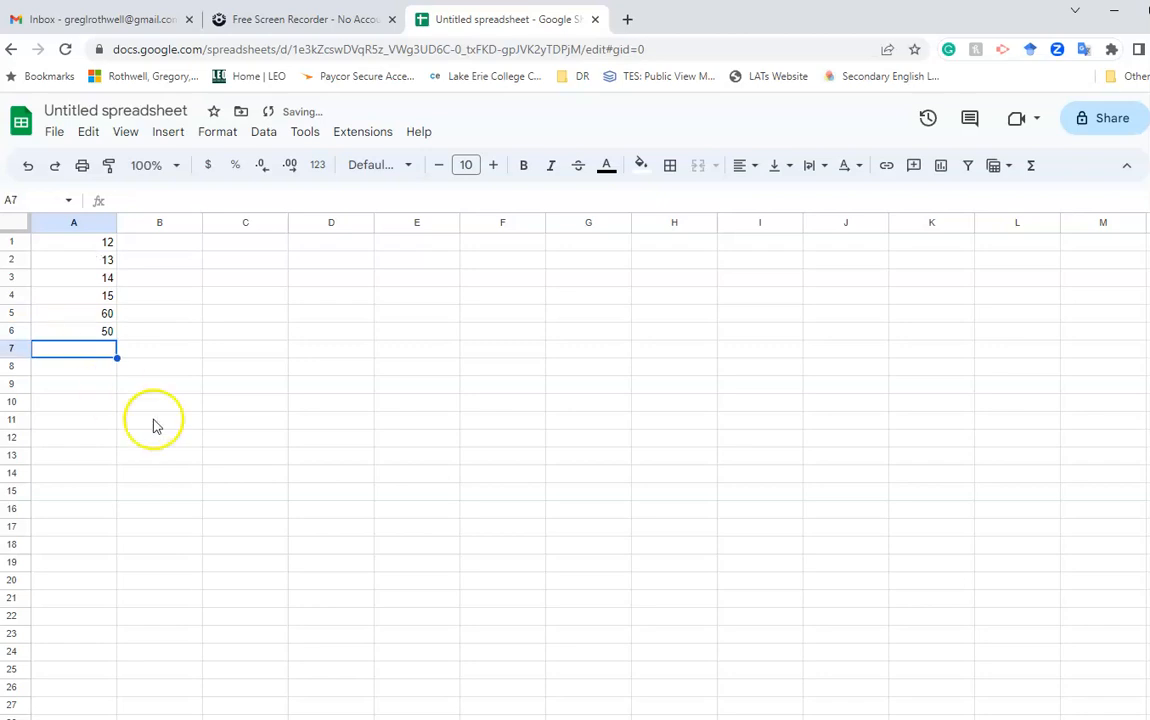
- Add up cells A1 through A6 in cell A8 with the formula =SUM(A1:A6)
left_click(60, 366)
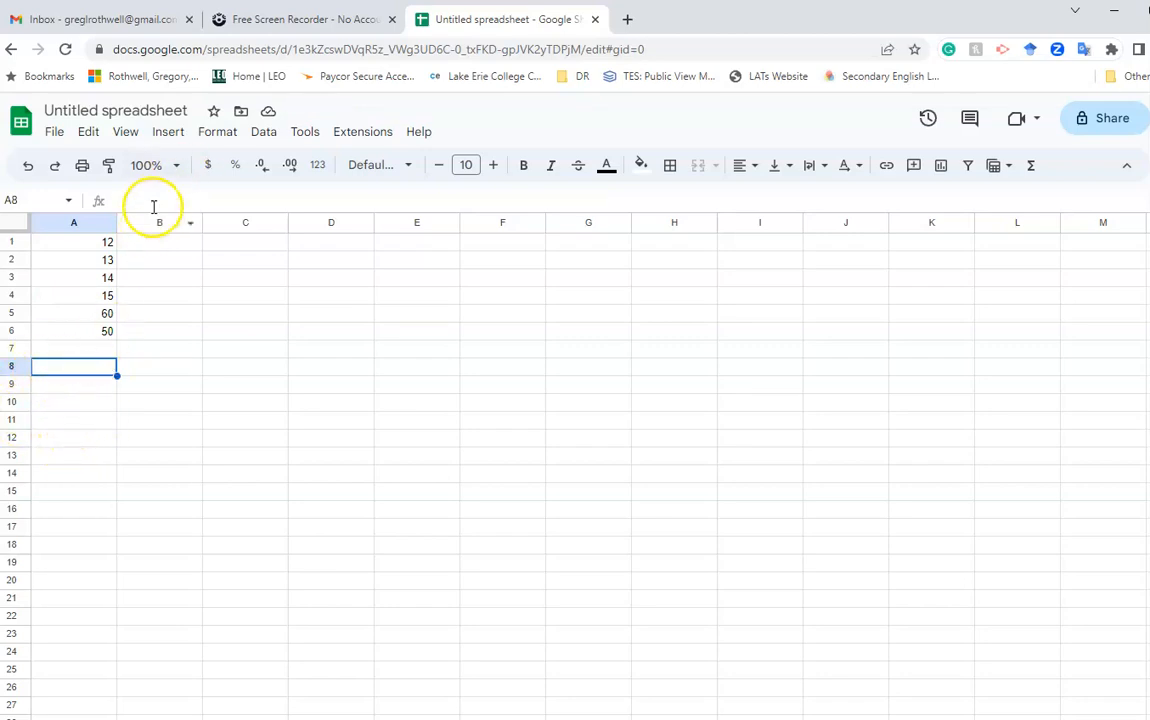
left_click(63, 368)
left_click(146, 202)
type("=")
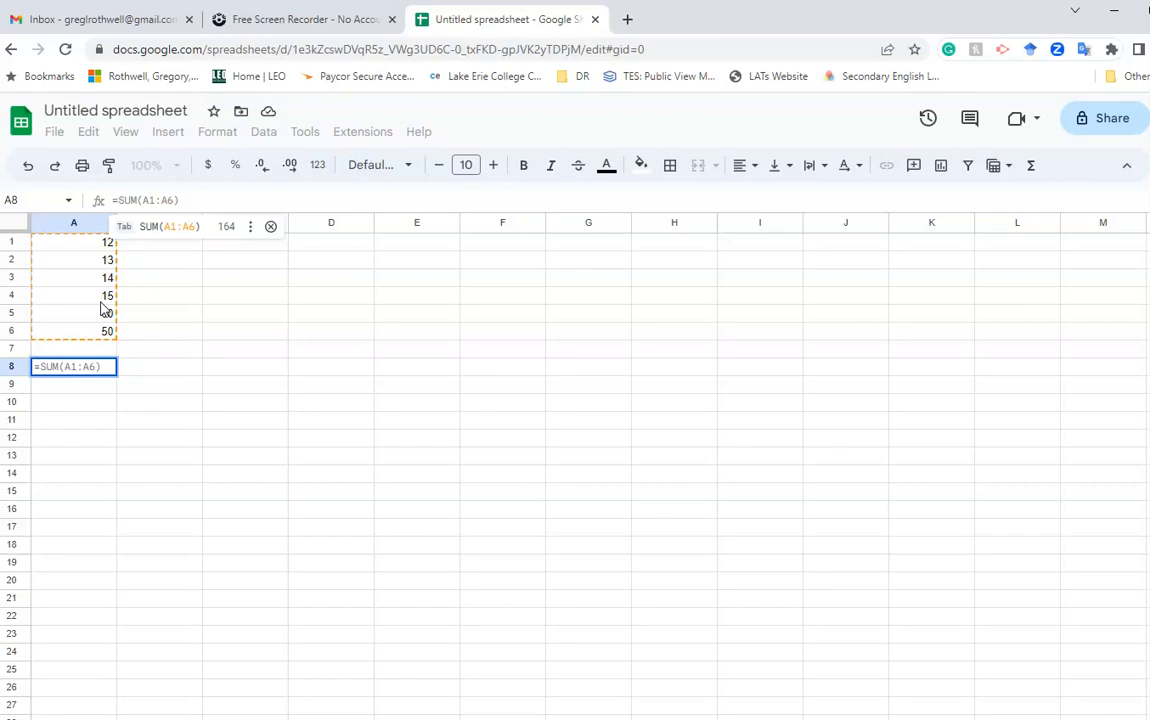
type("SUM")
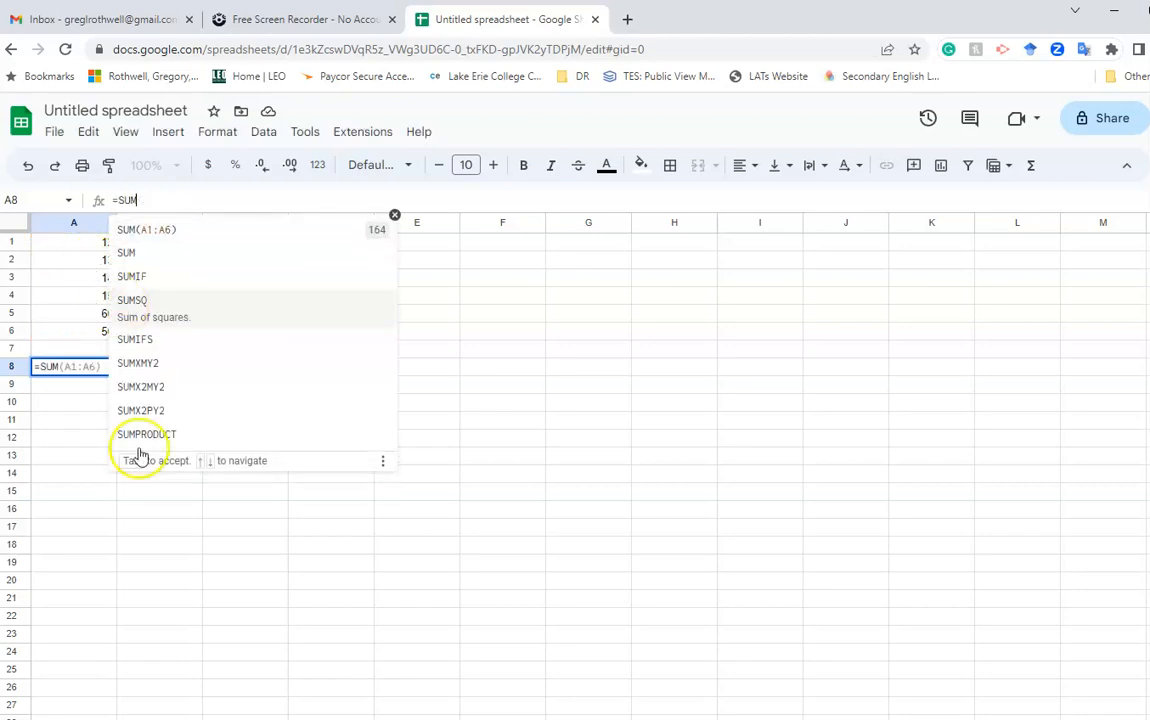
left_click(141, 543)
left_click(95, 368)
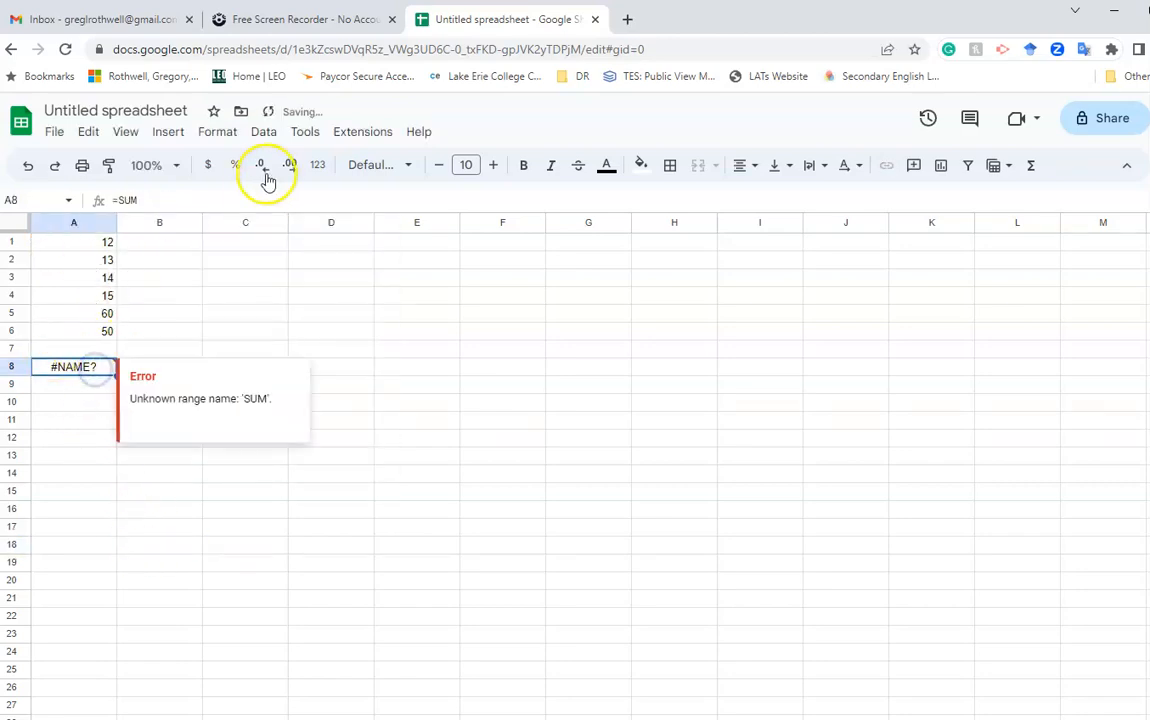
left_click(206, 198)
type("(")
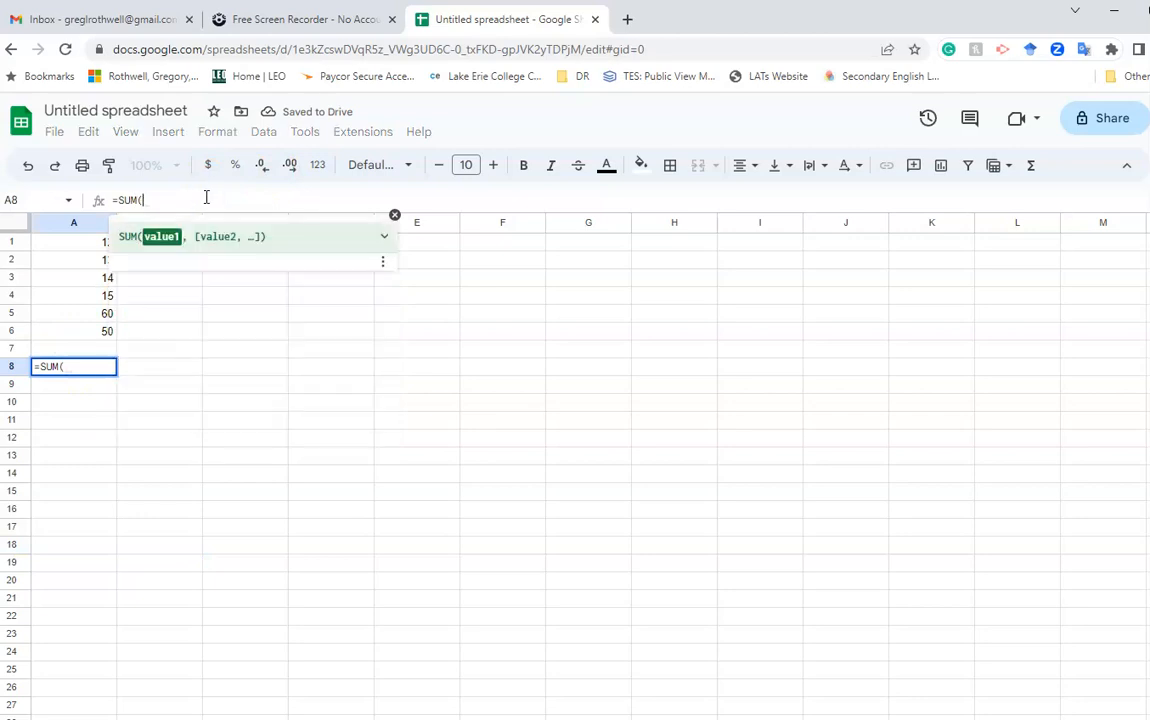
left_click(74, 244)
left_click_drag(74, 244, 73, 336)
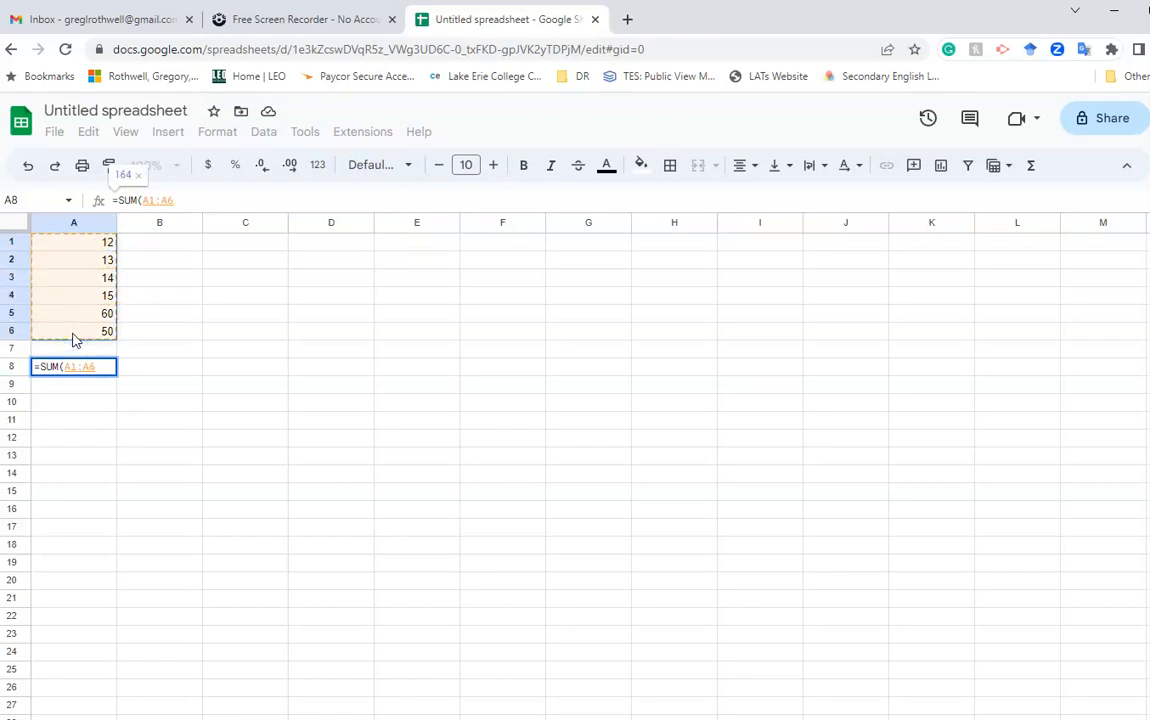
type(")")
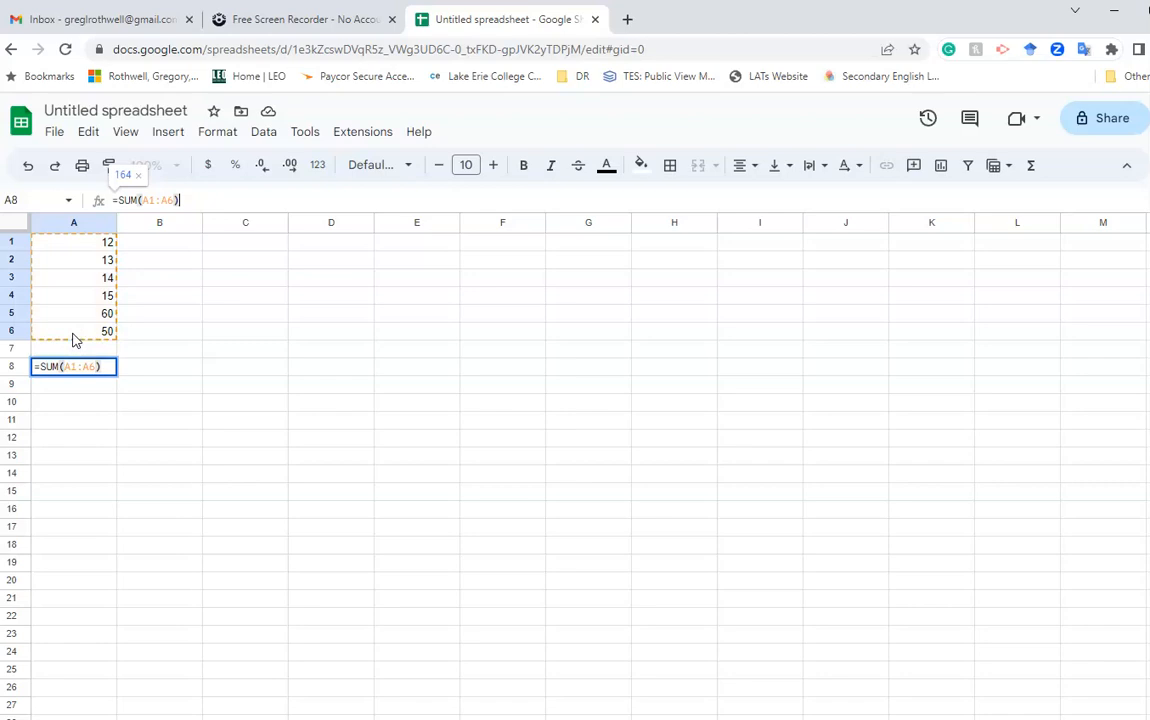
key("Return")
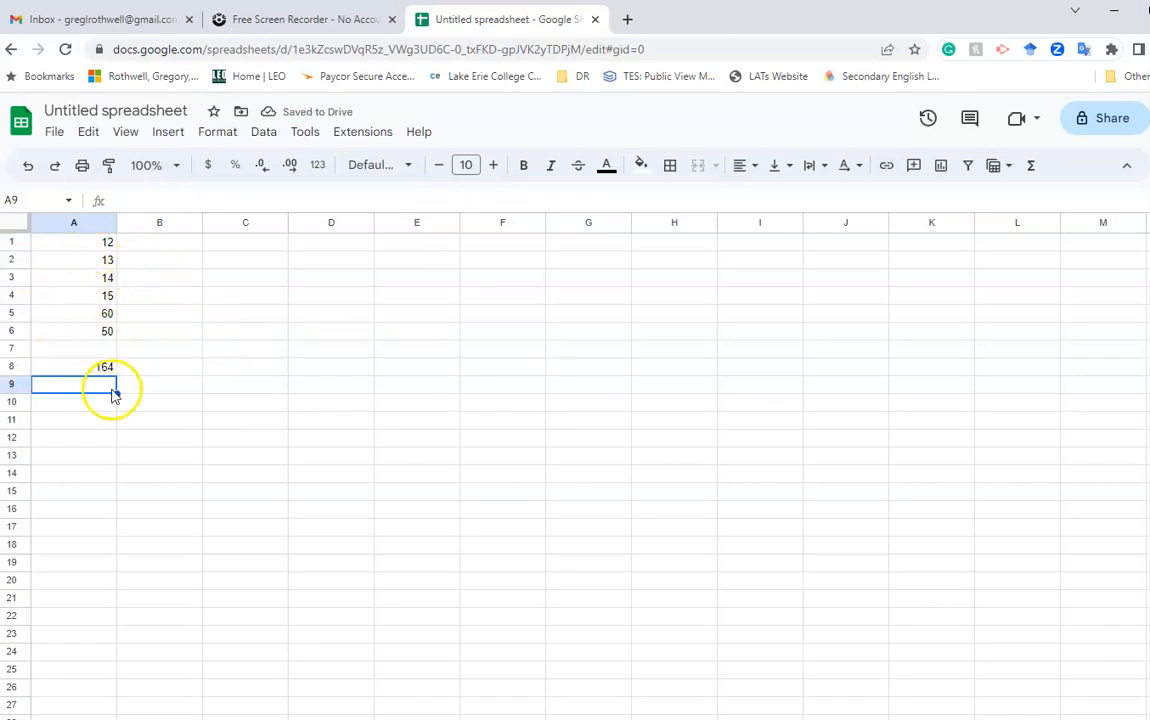
- Replace the formula in cell A8 with =average(A1:A6)
left_click(102, 367)
left_click(174, 200)
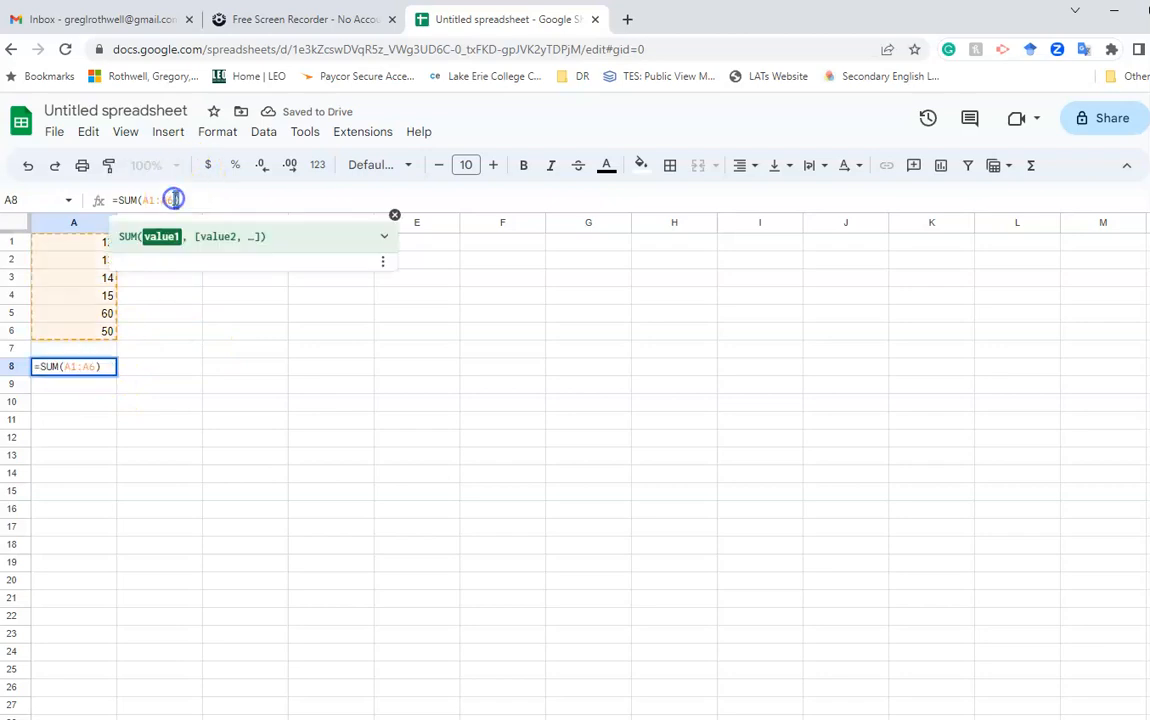
triple_click(174, 200)
type("=average(")
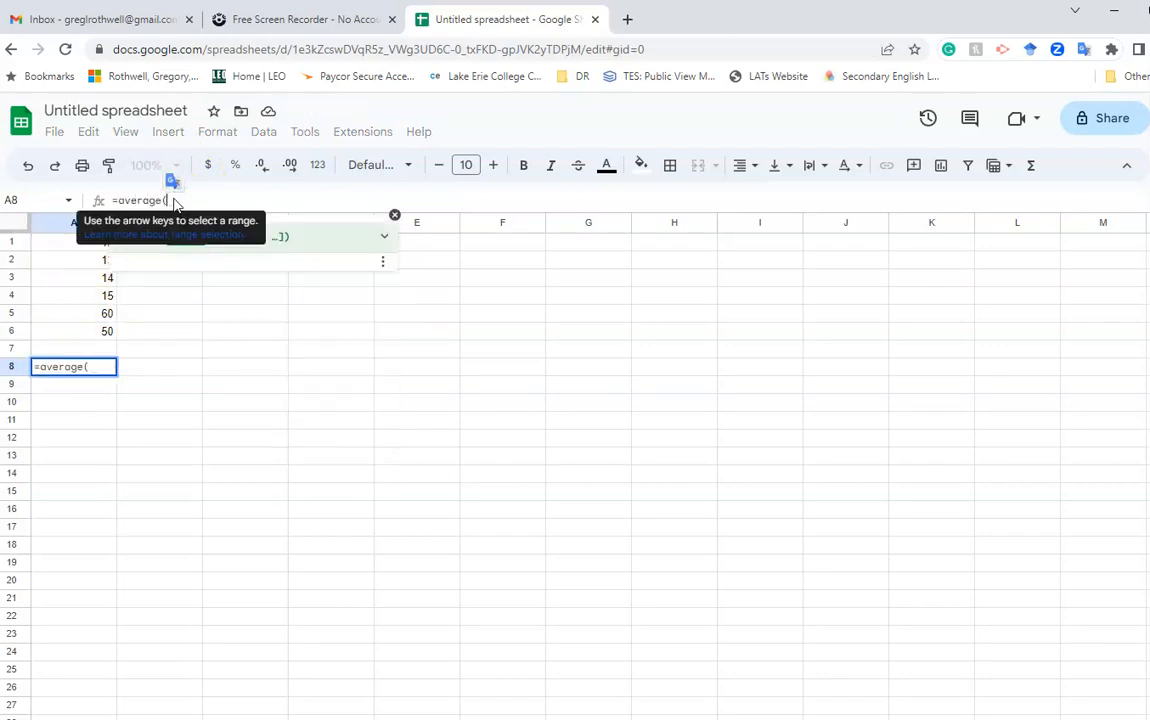
left_click_drag(46, 246, 73, 327)
type(")")
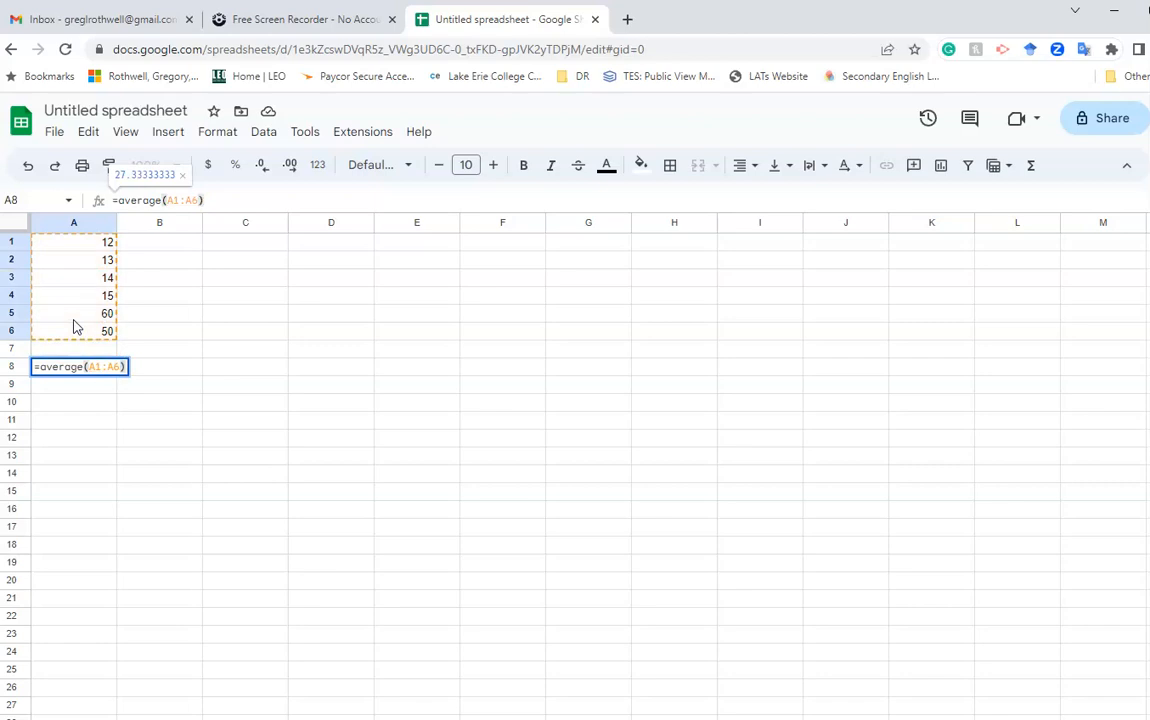
key("Return")
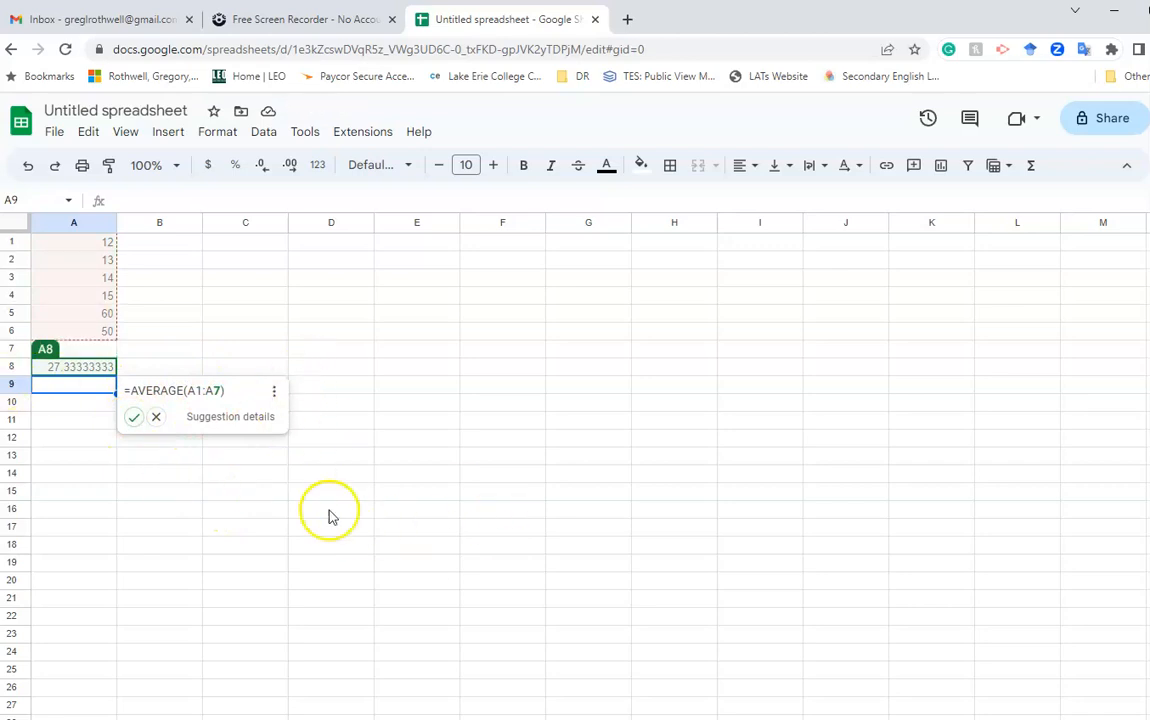
- Accept the suggested correction of the A8 formula to =AVERAGE(A1:A7)
left_click(297, 491)
left_click(181, 489)
left_click(133, 423)
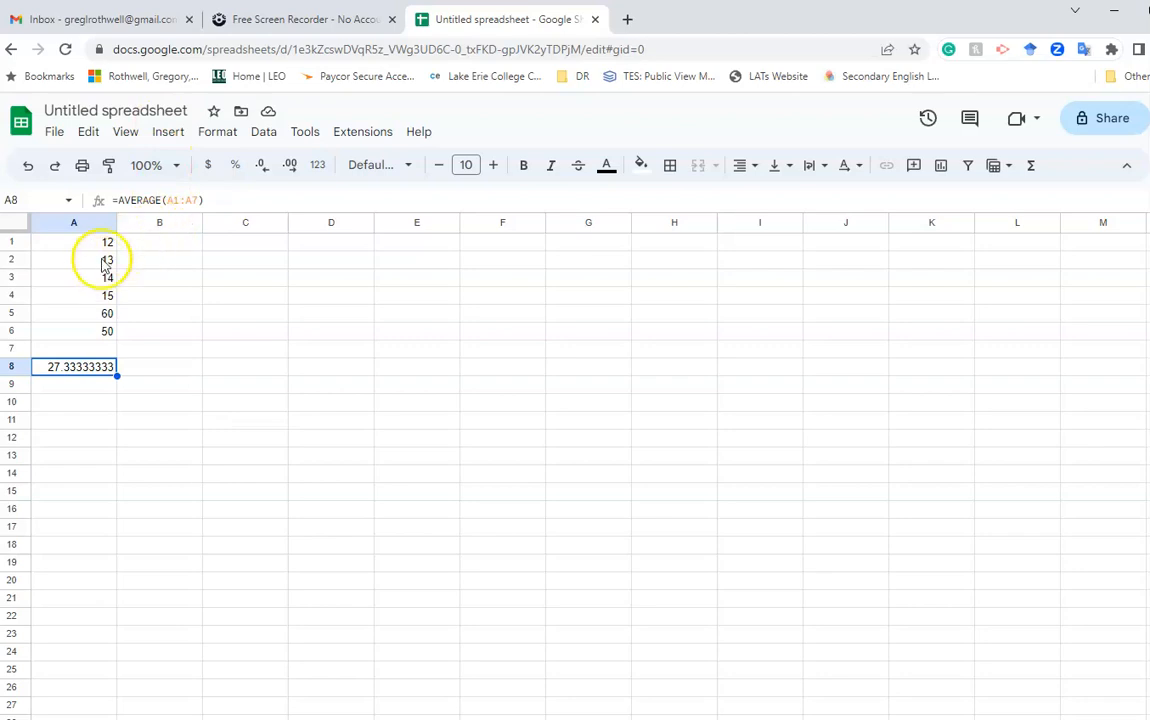
- Insert a chart of the values in A1:A6 and move it up beside the data, over columns C to H
left_click_drag(100, 243, 98, 340)
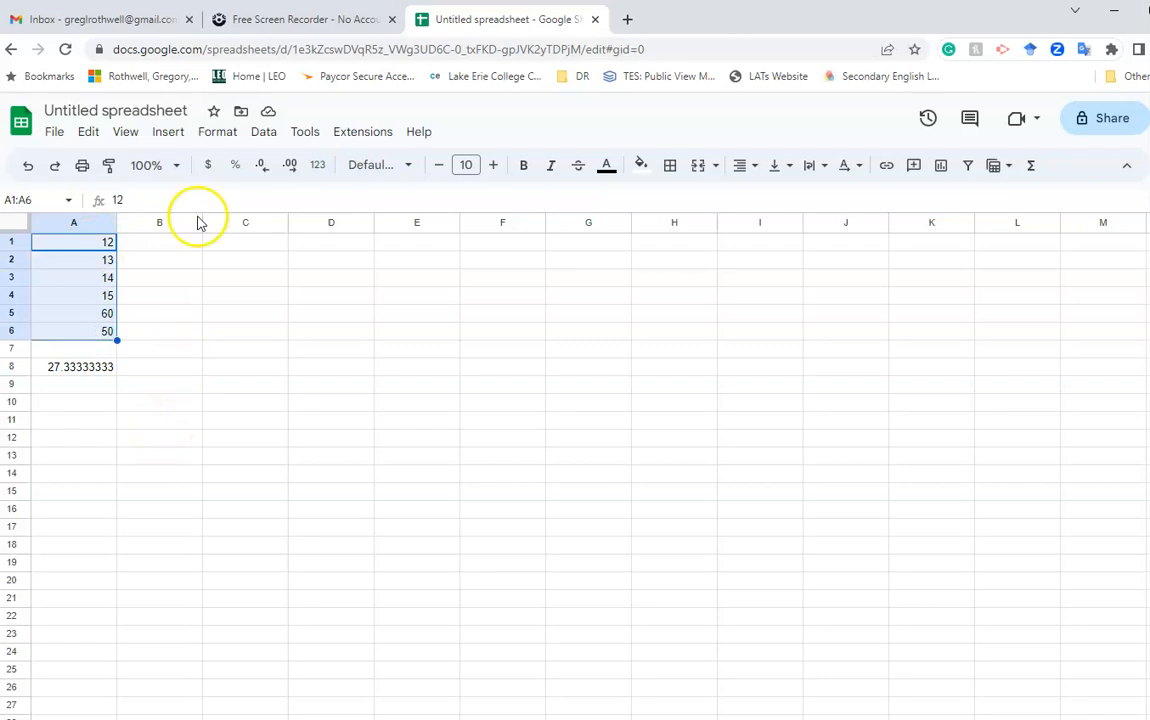
left_click(168, 140)
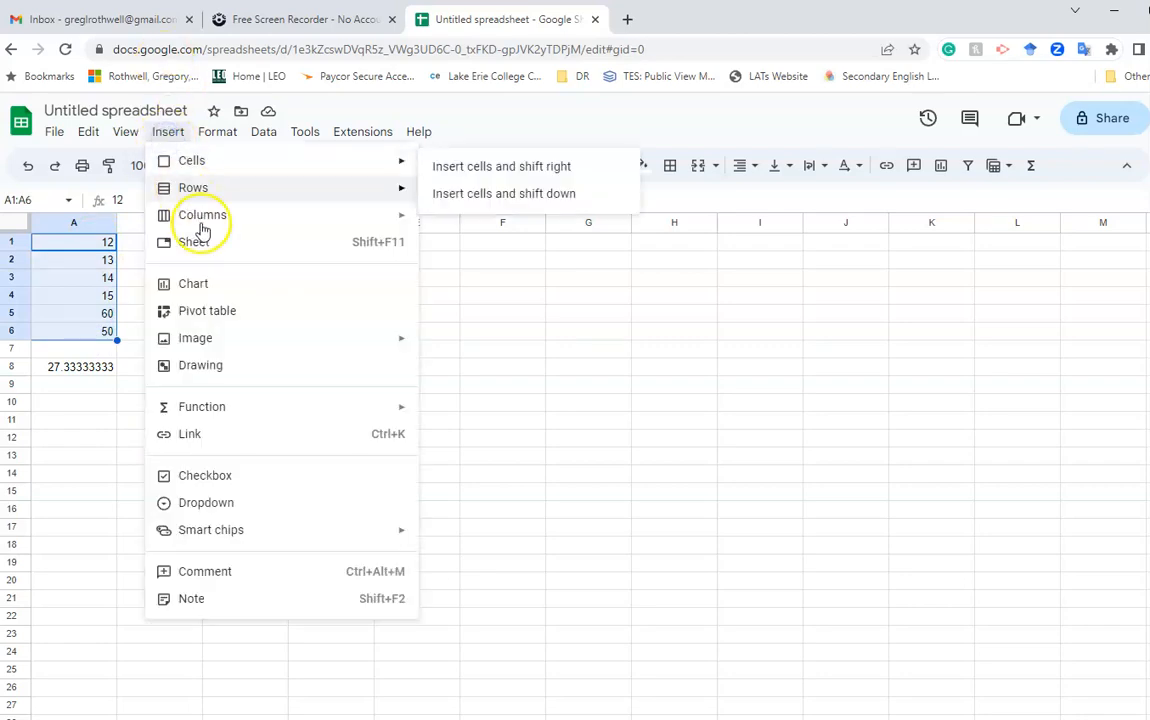
left_click(205, 286)
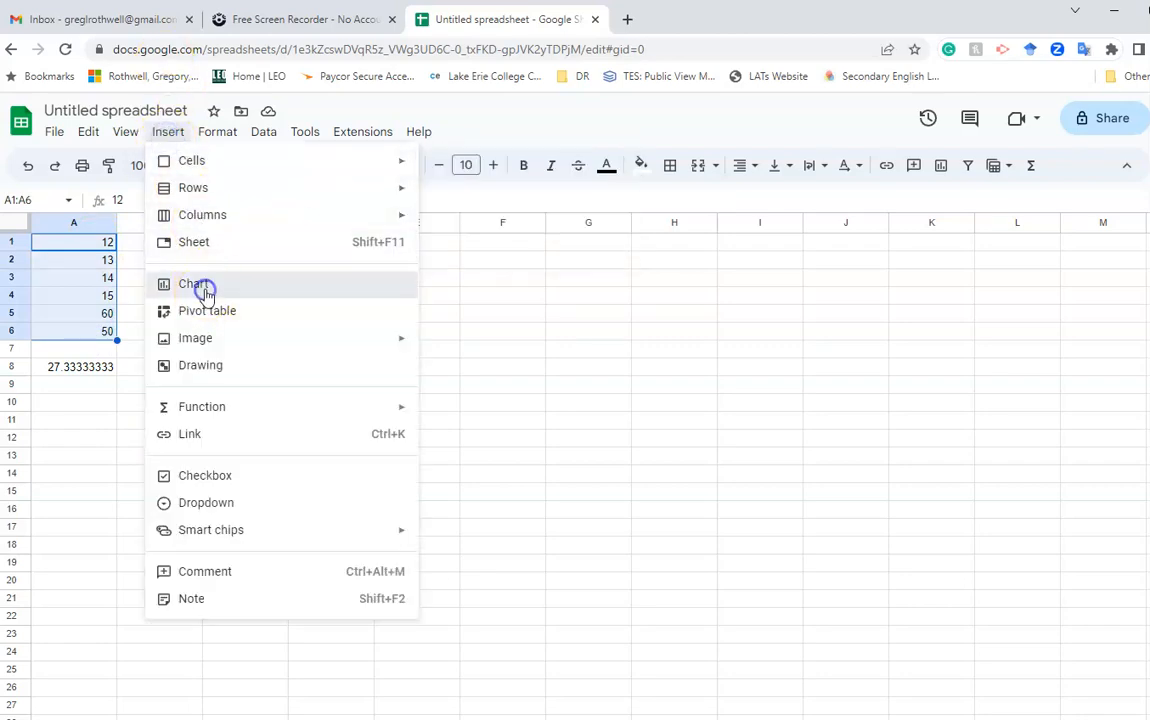
left_click_drag(452, 560, 506, 314)
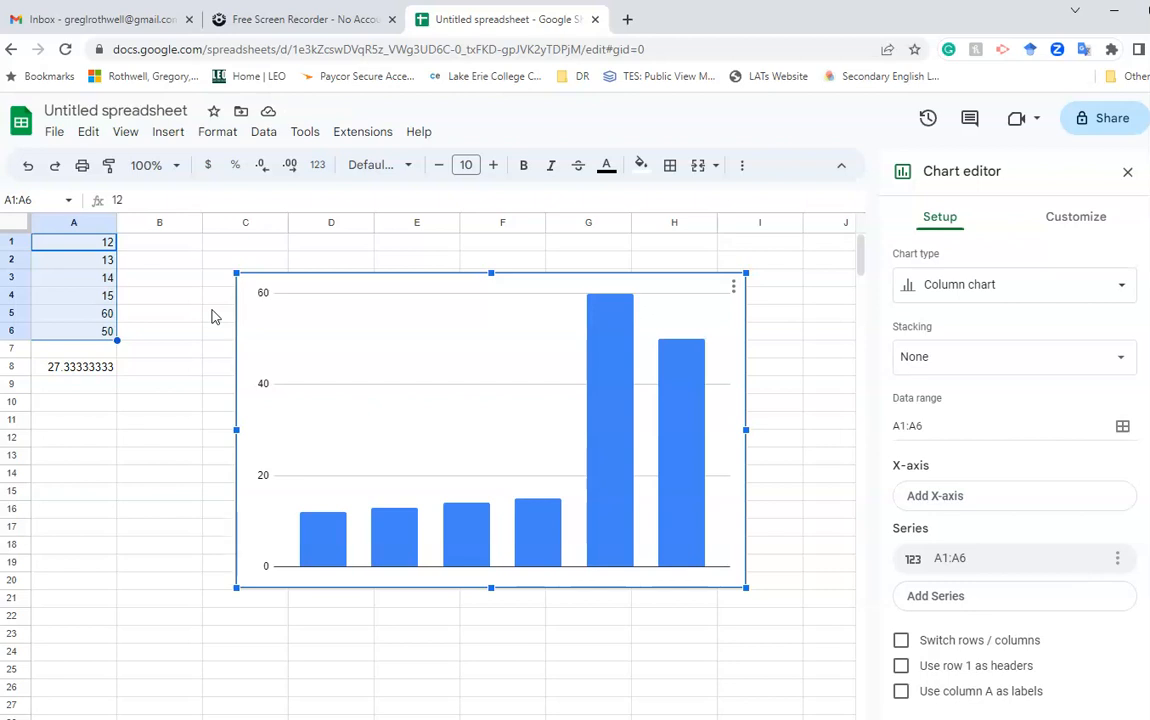
- Change the column chart to a pie chart and copy the chart
left_click(961, 295)
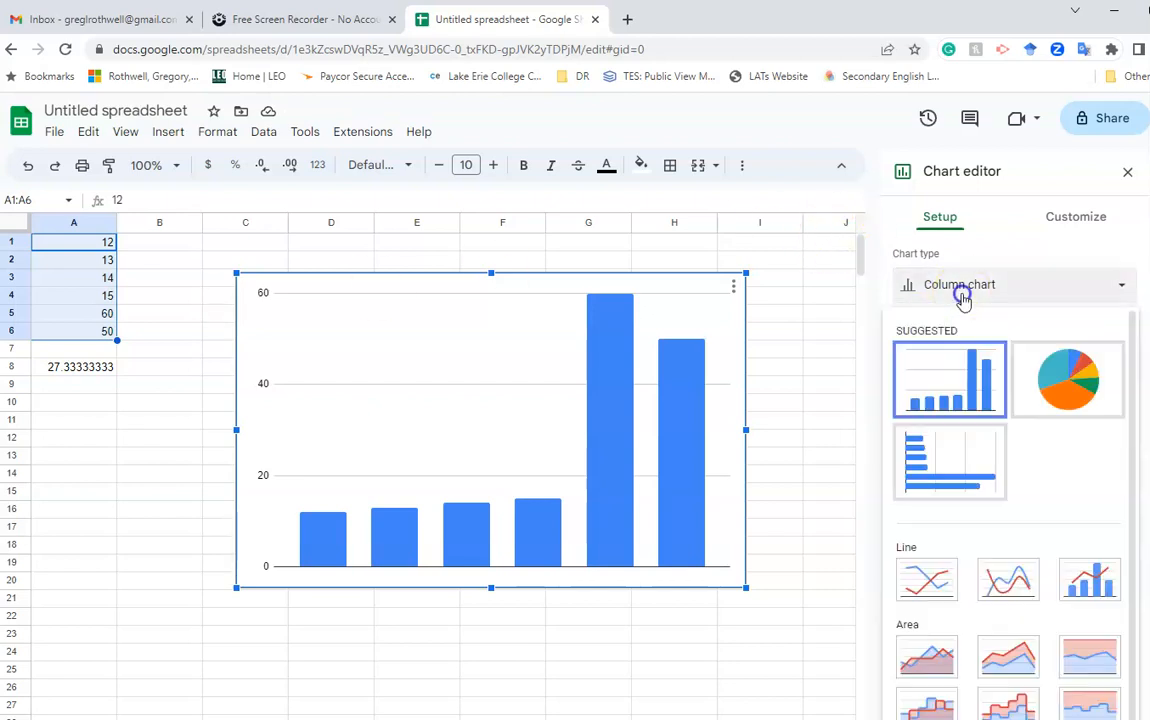
left_click(1036, 398)
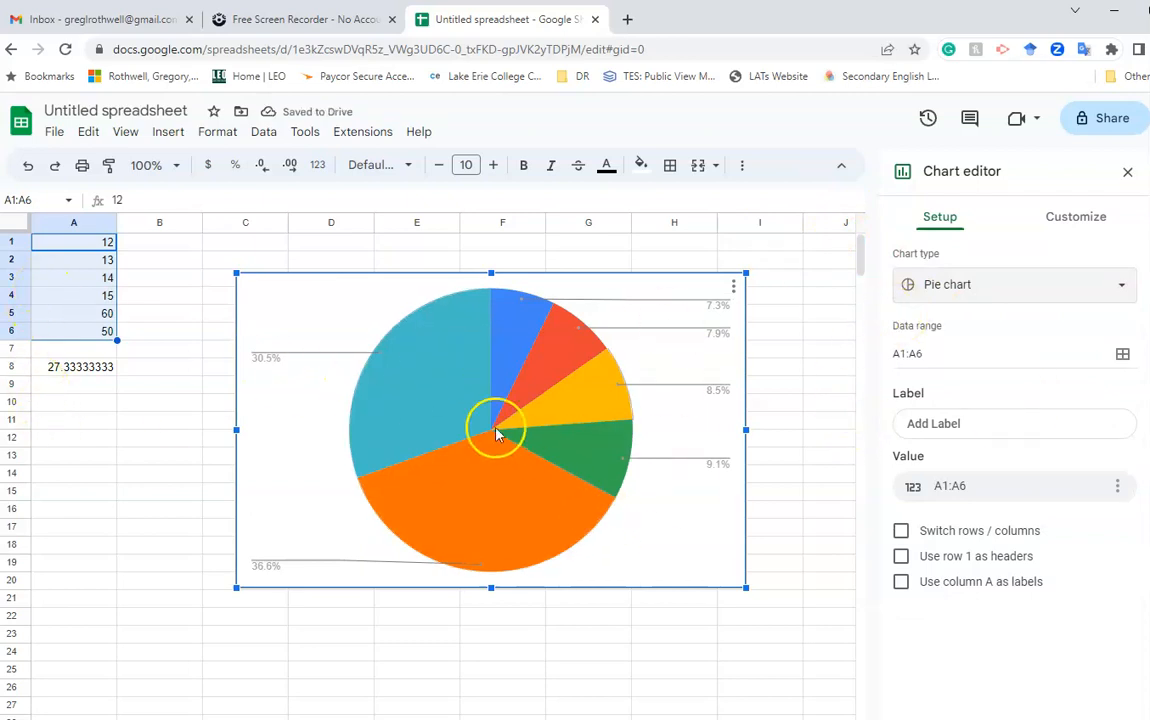
left_click(443, 363)
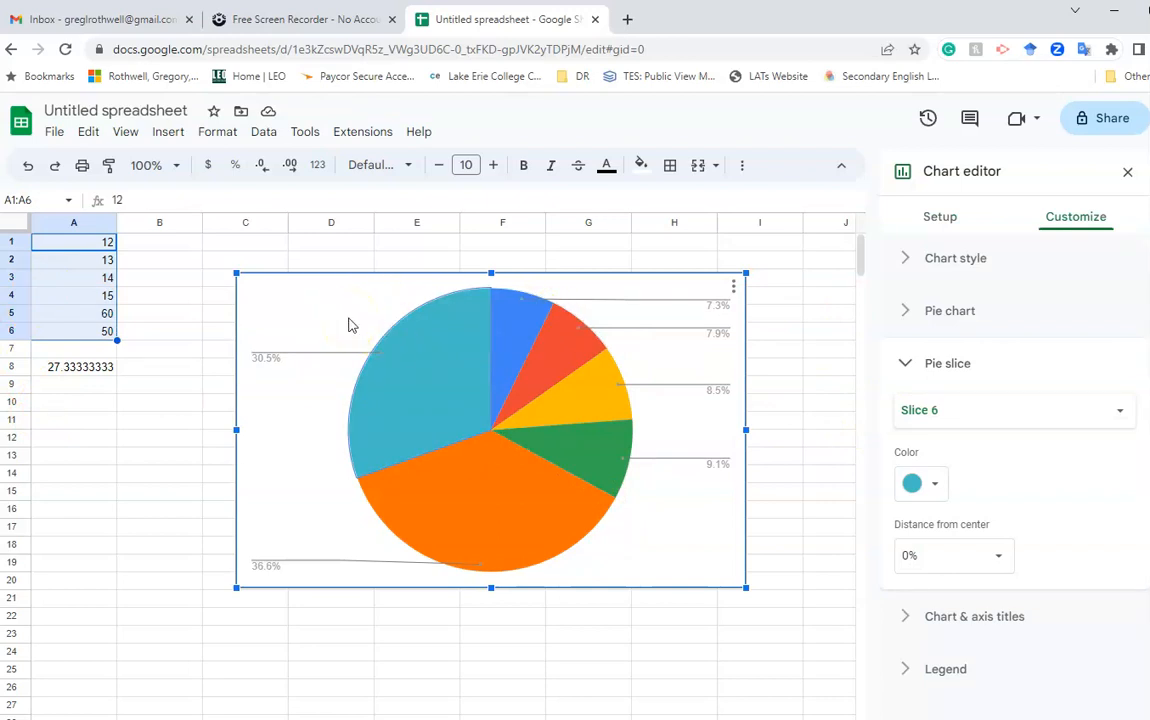
left_click(334, 326)
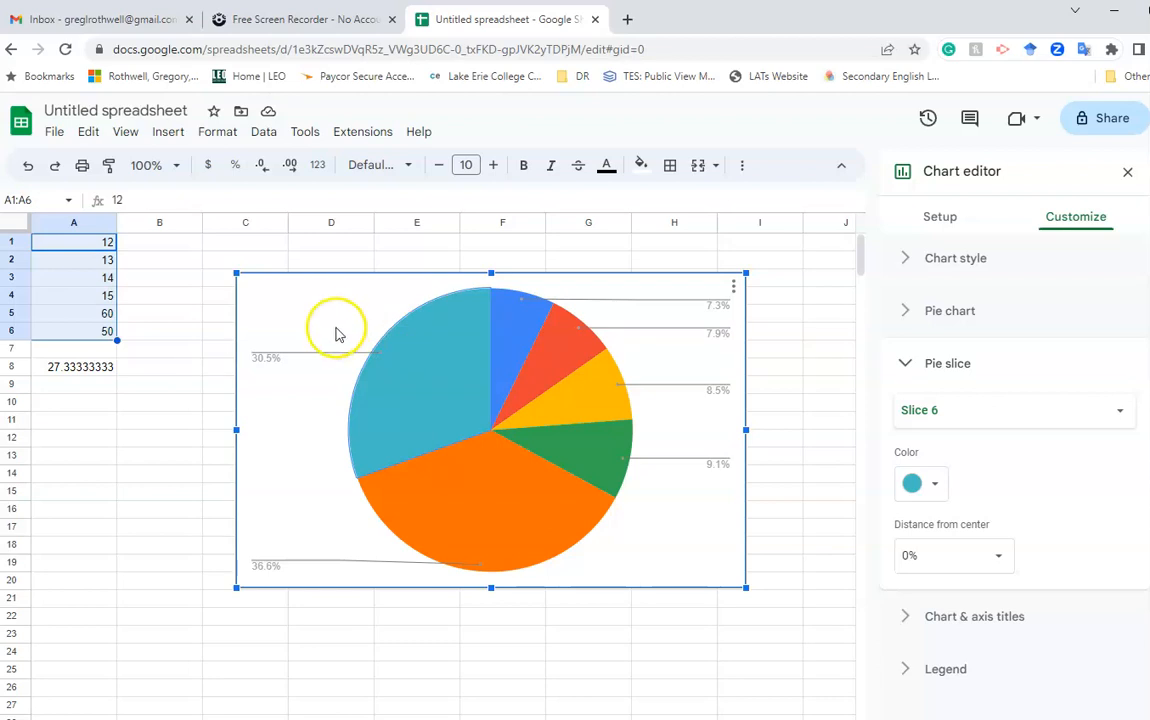
left_click(308, 265)
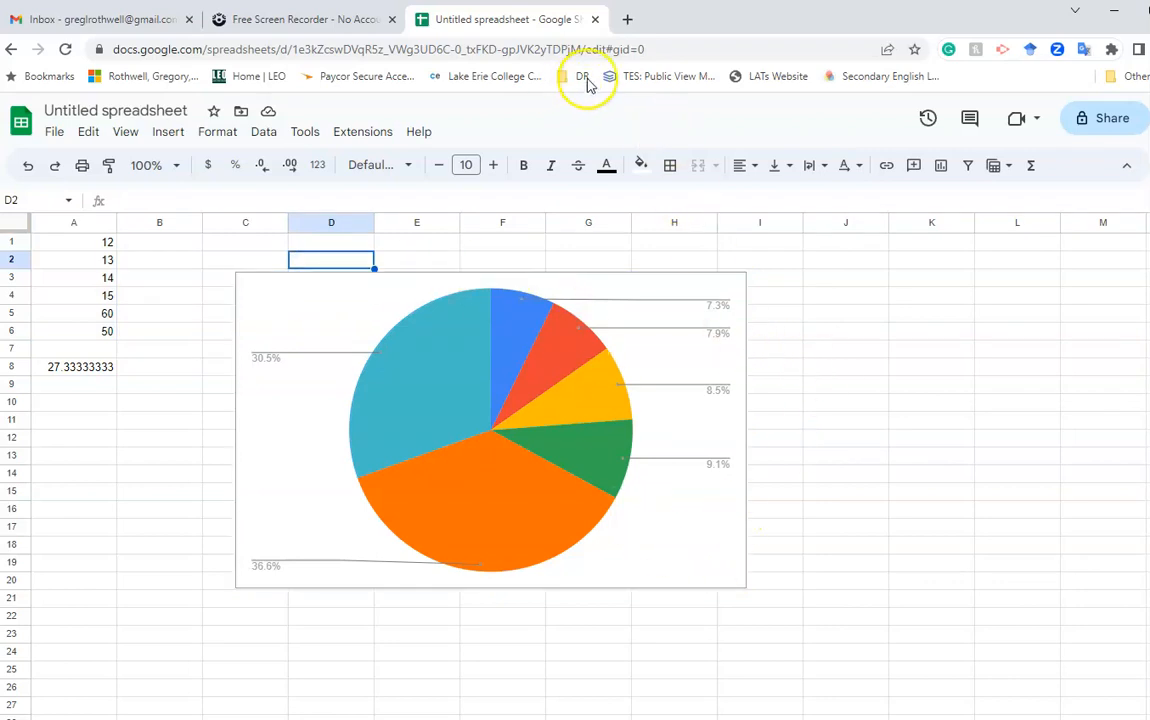
- Create a blank Google Docs document in a new browser tab by going to doc.new
left_click(627, 19)
type("do")
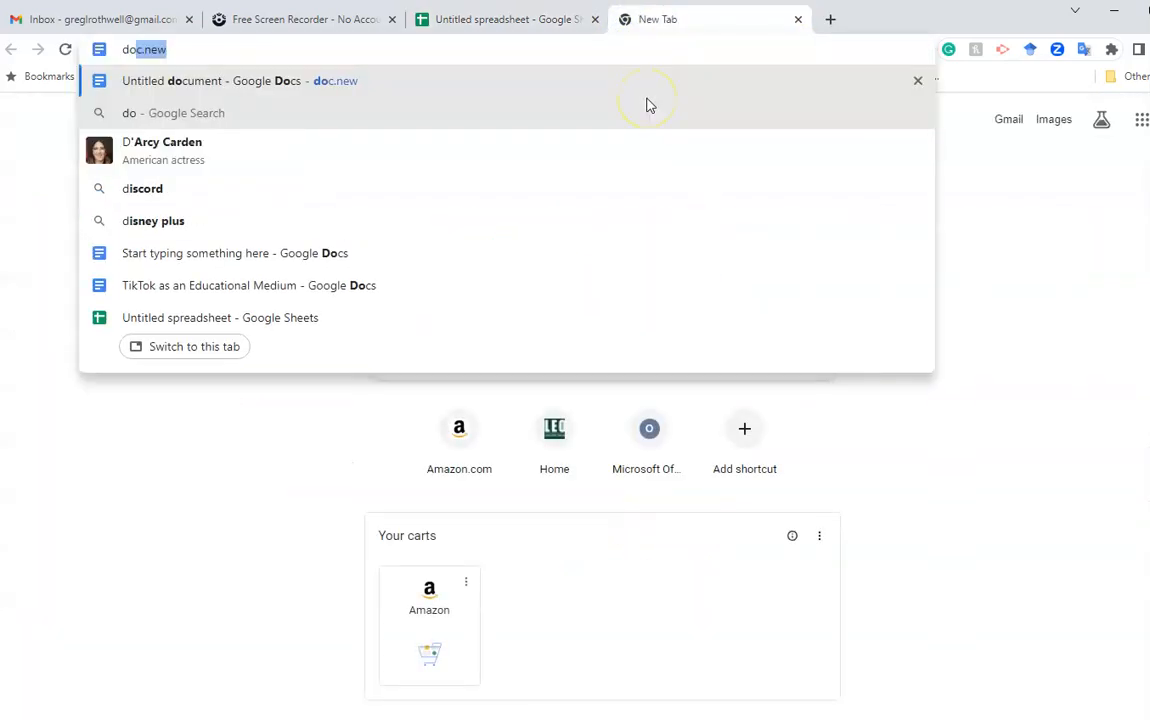
key("Return")
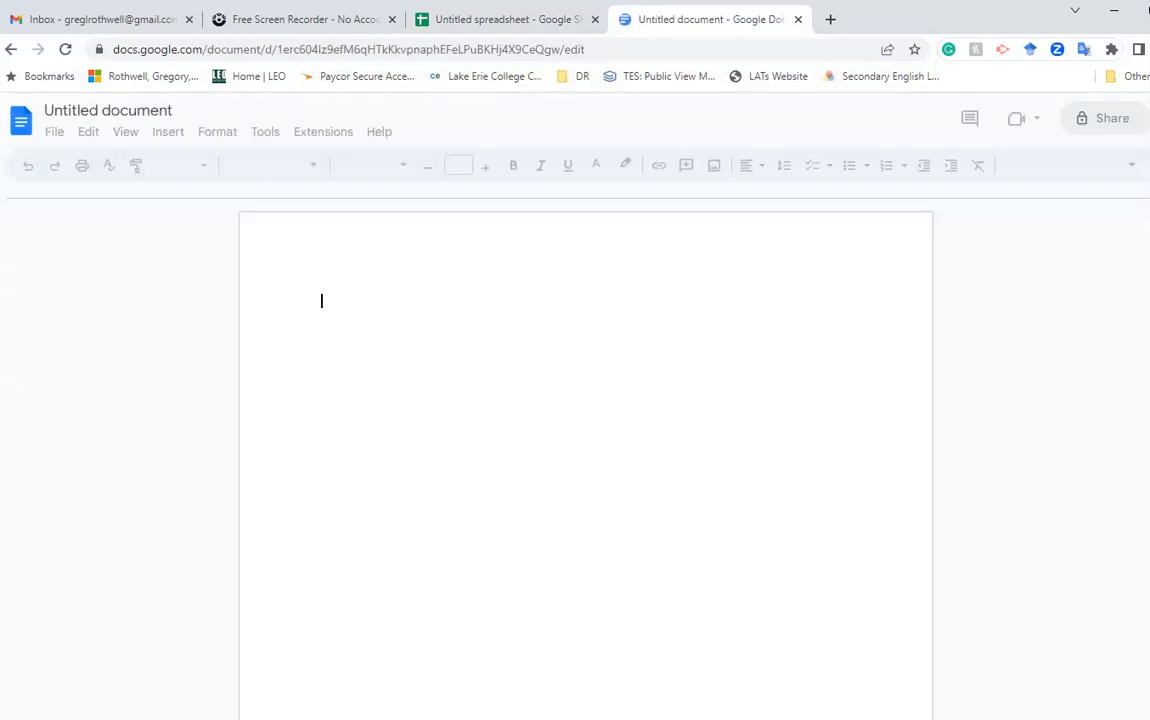
- Paste the pie chart into the document body with the Link to spreadsheet option
left_click(619, 314)
key("ctrl+v")
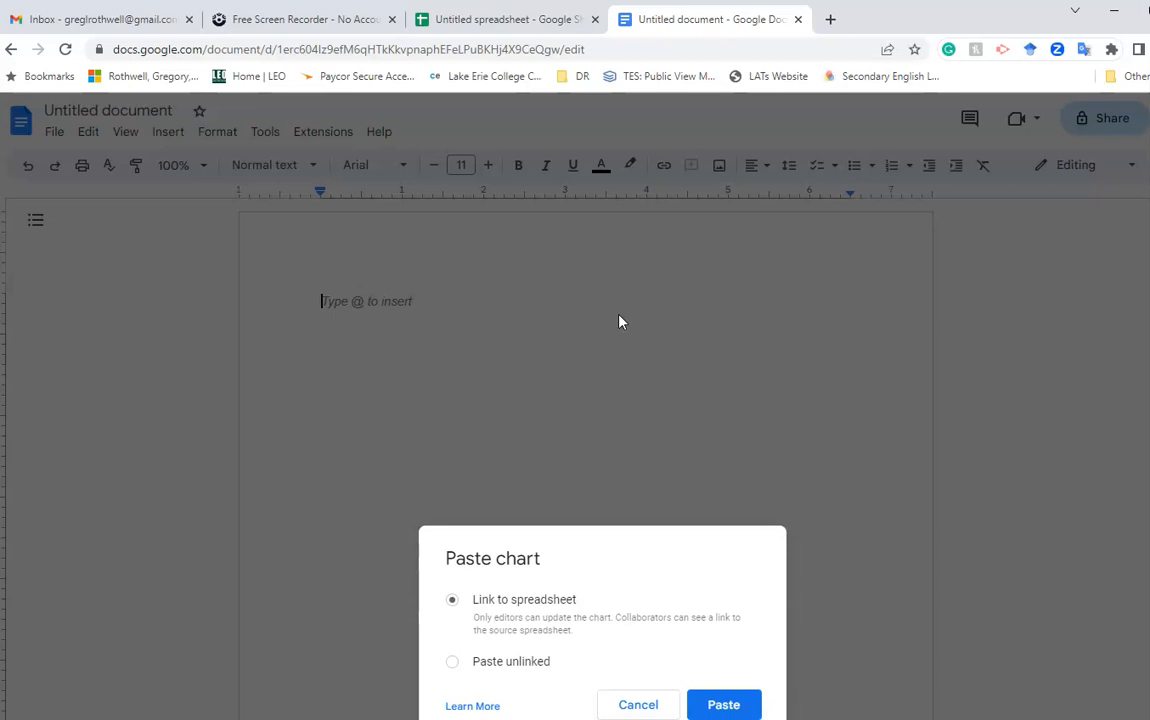
left_click(500, 662)
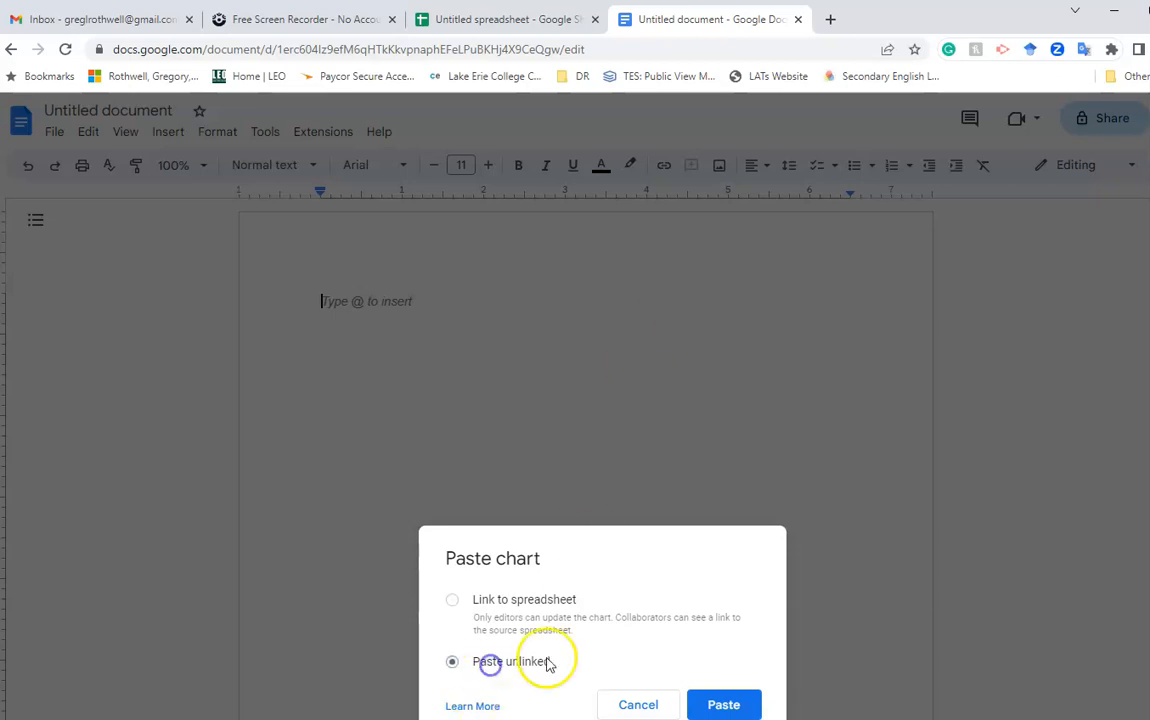
left_click(500, 610)
left_click(724, 703)
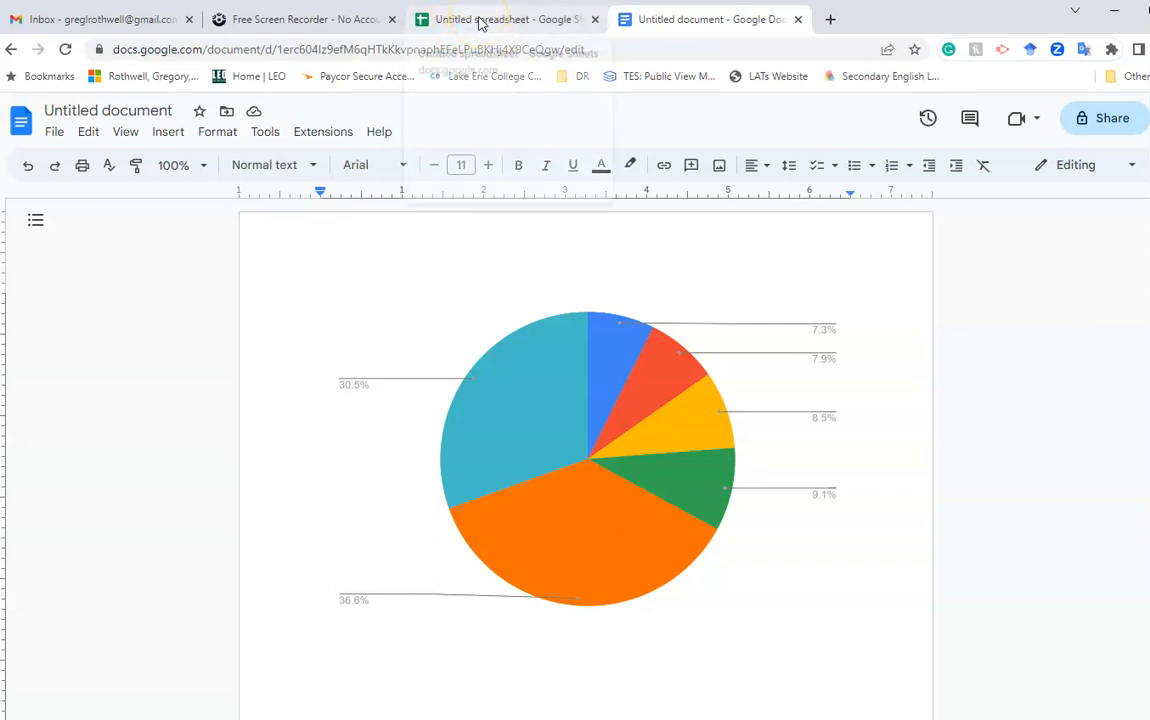
- Switch to the Google Sheets spreadsheet and change the value in cell A6 to 60
left_click(480, 22)
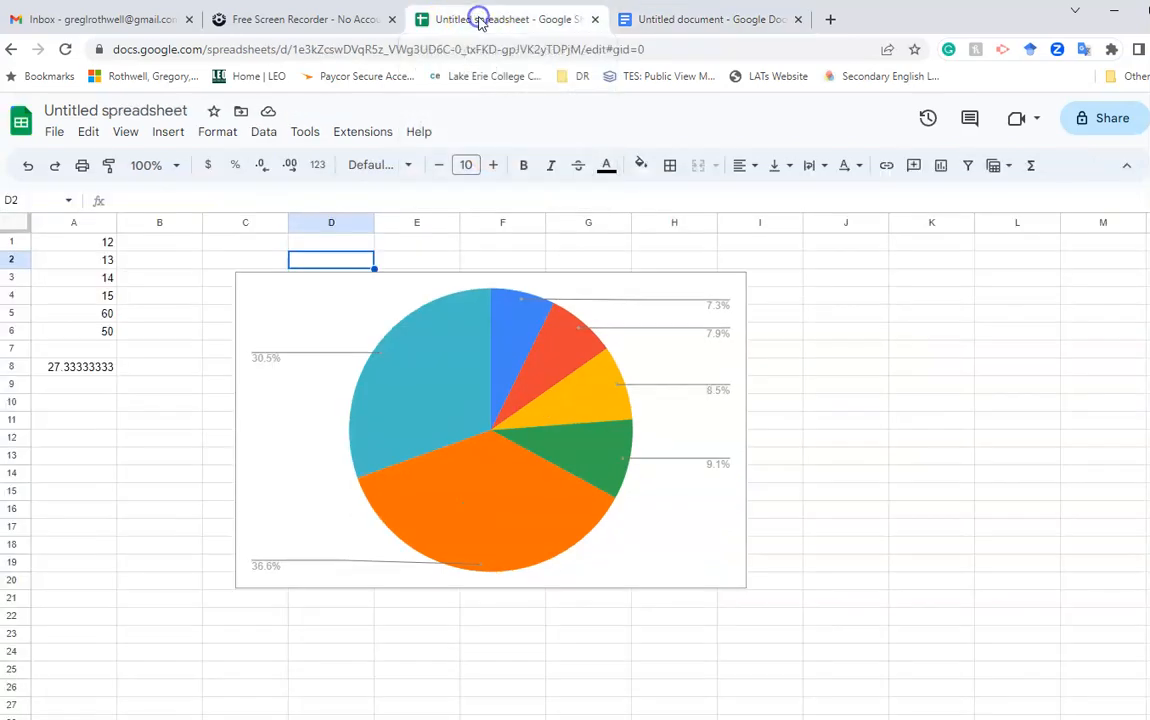
left_click(95, 338)
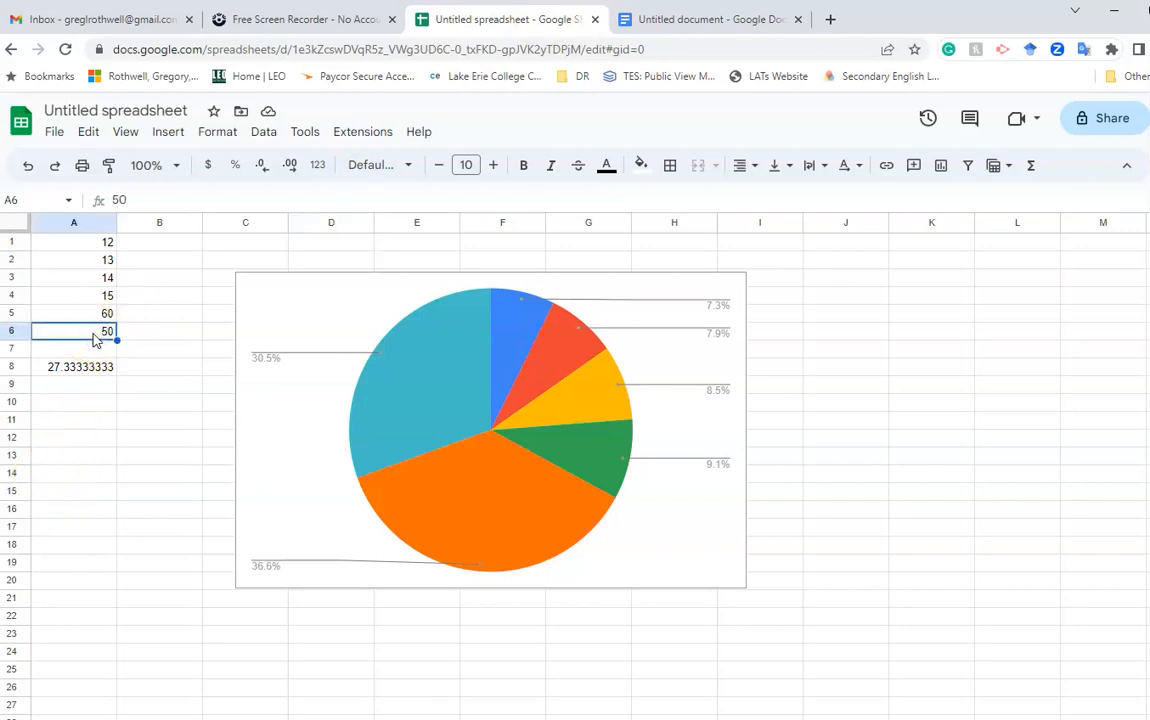
type("60")
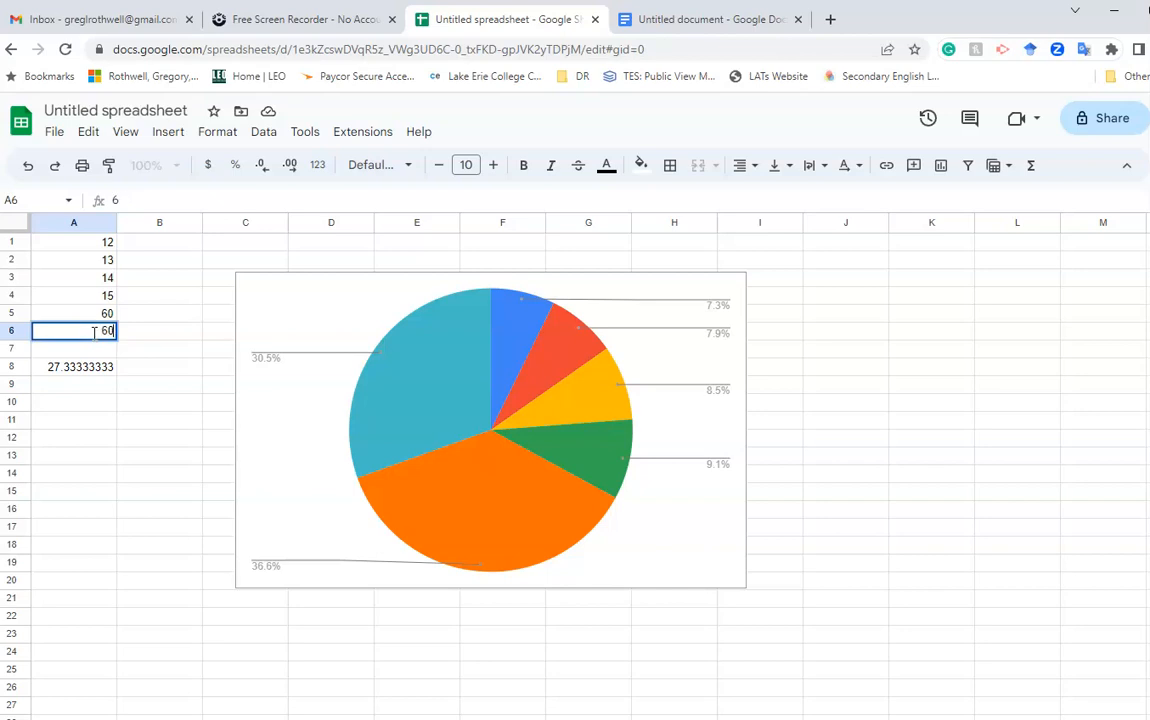
key("Return")
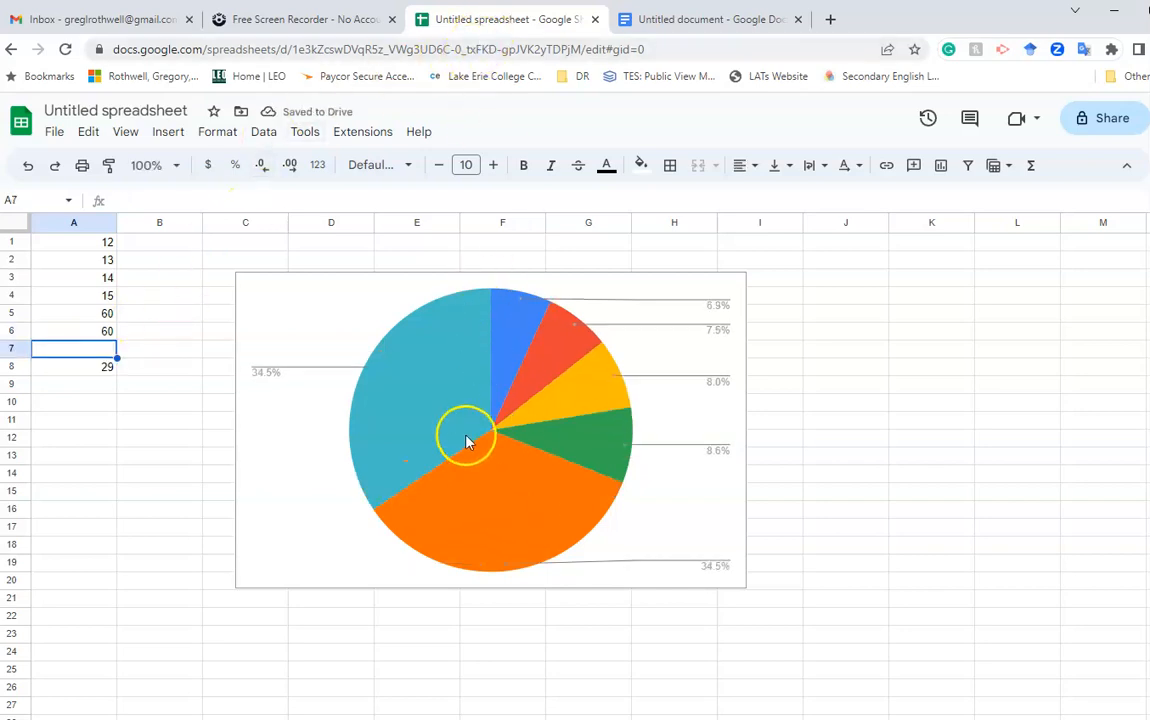
- Return to the Google Docs document and update the linked pie chart with the spreadsheet's current data
left_click(697, 20)
left_click(65, 49)
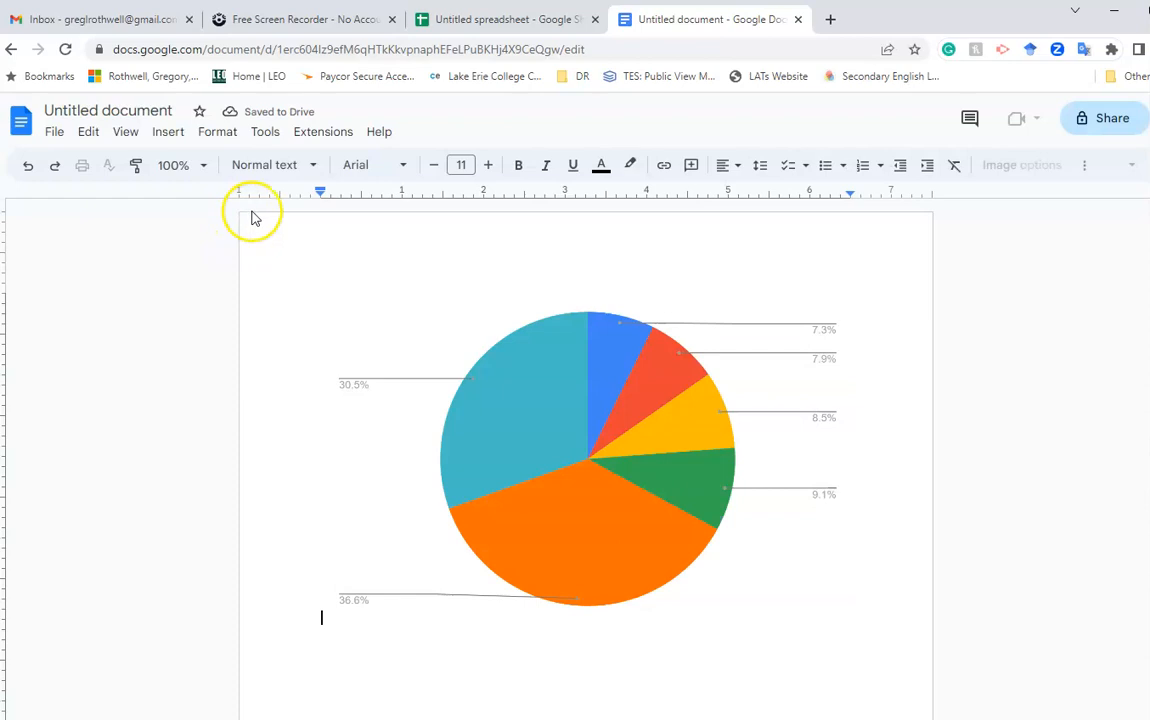
left_click(478, 562)
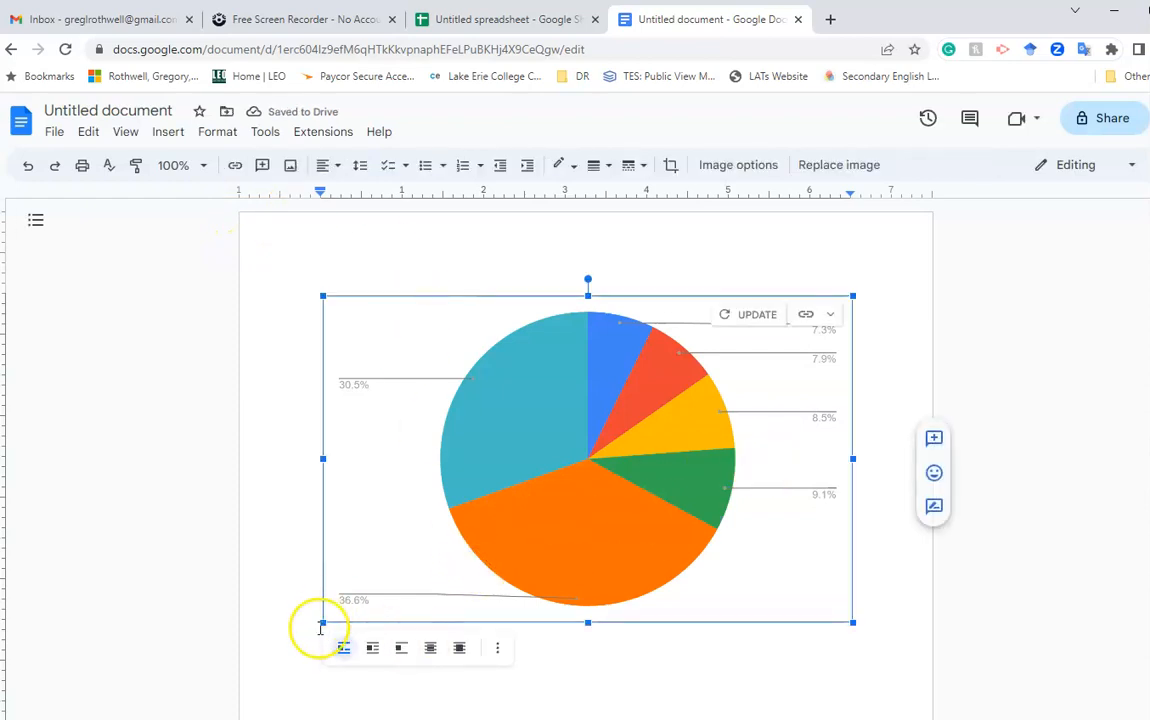
left_click(750, 314)
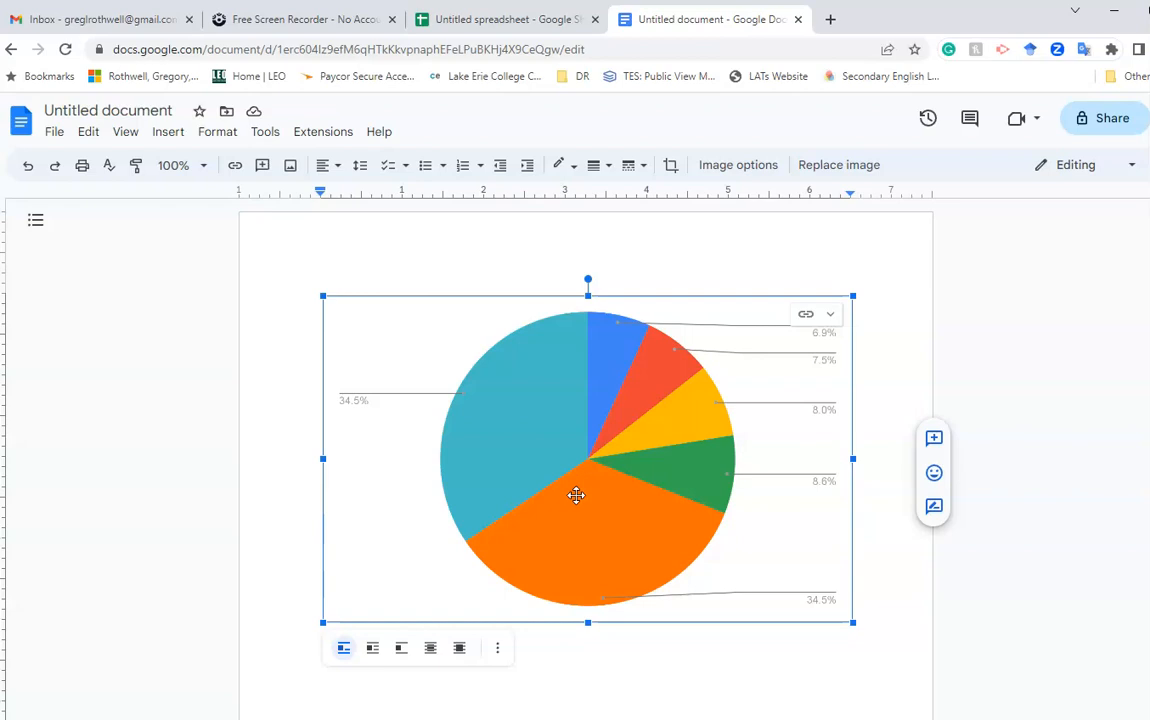
left_click(510, 19)
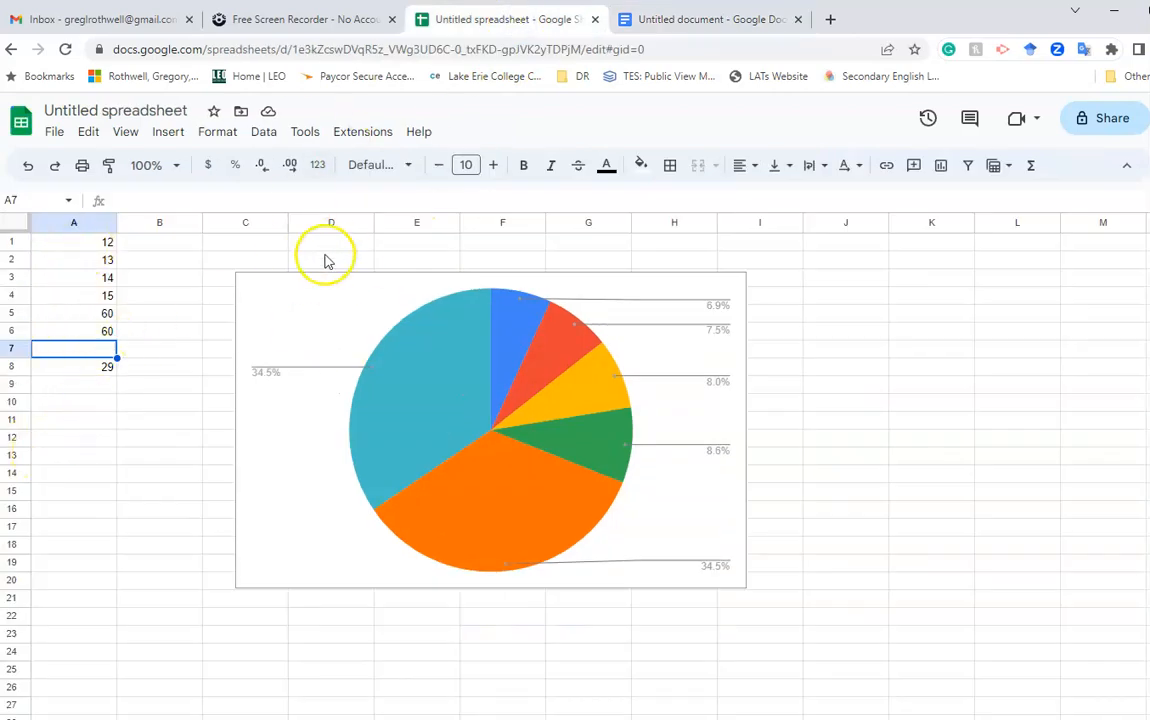
left_click(678, 25)
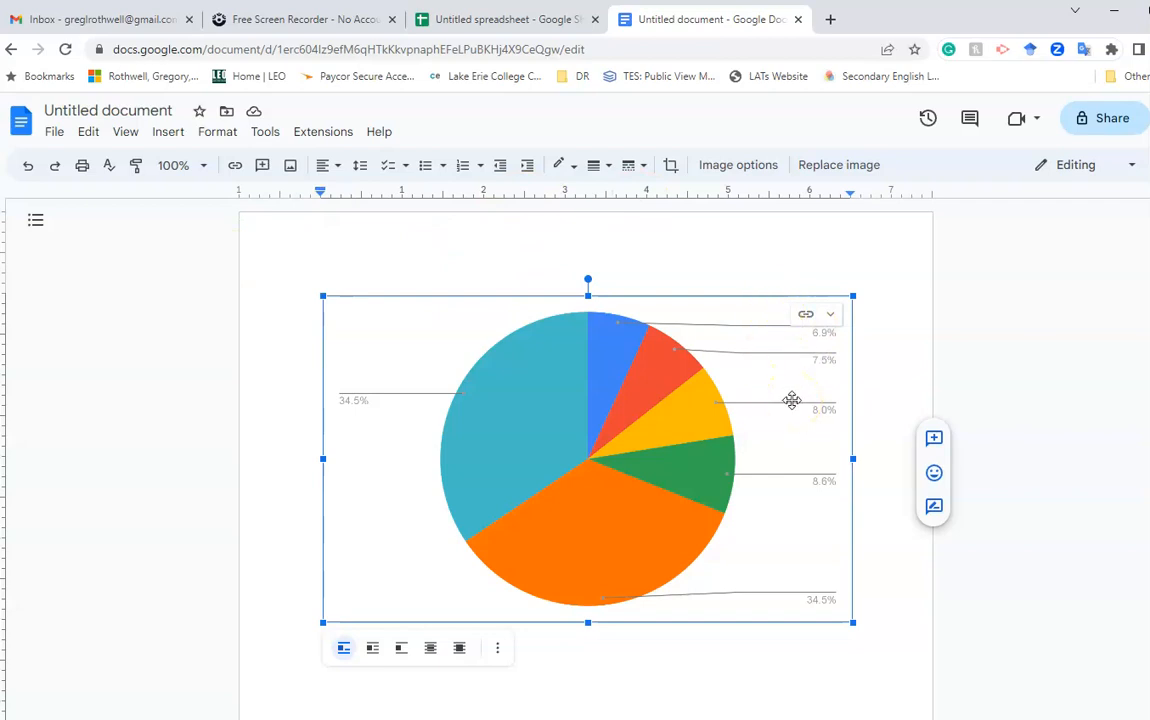
- Switch back to the spreadsheet and sort the range A1:A6 by column A from Z to A
left_click(455, 21)
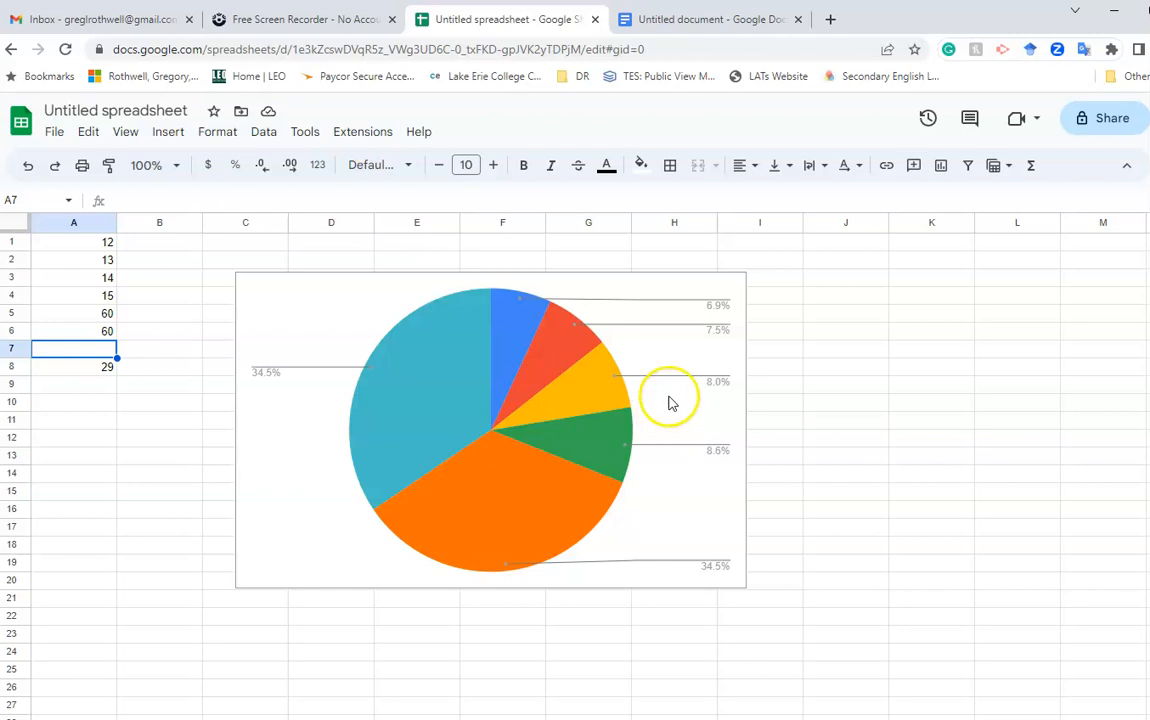
left_click(640, 428)
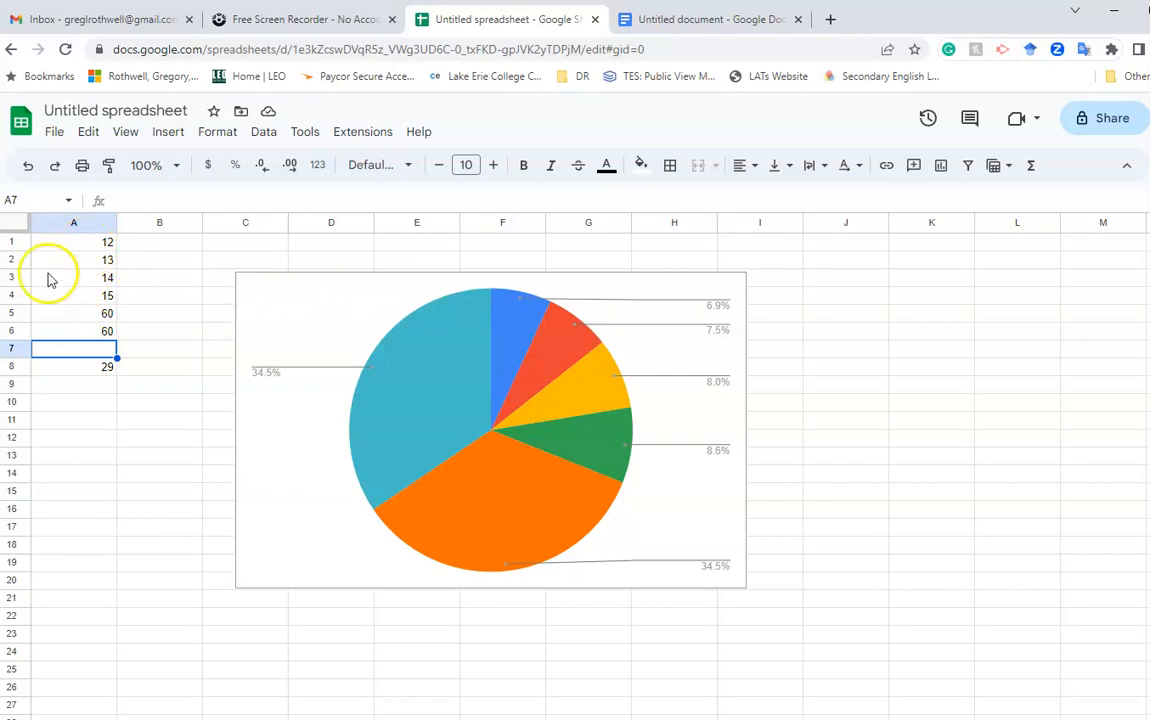
left_click_drag(62, 246, 68, 335)
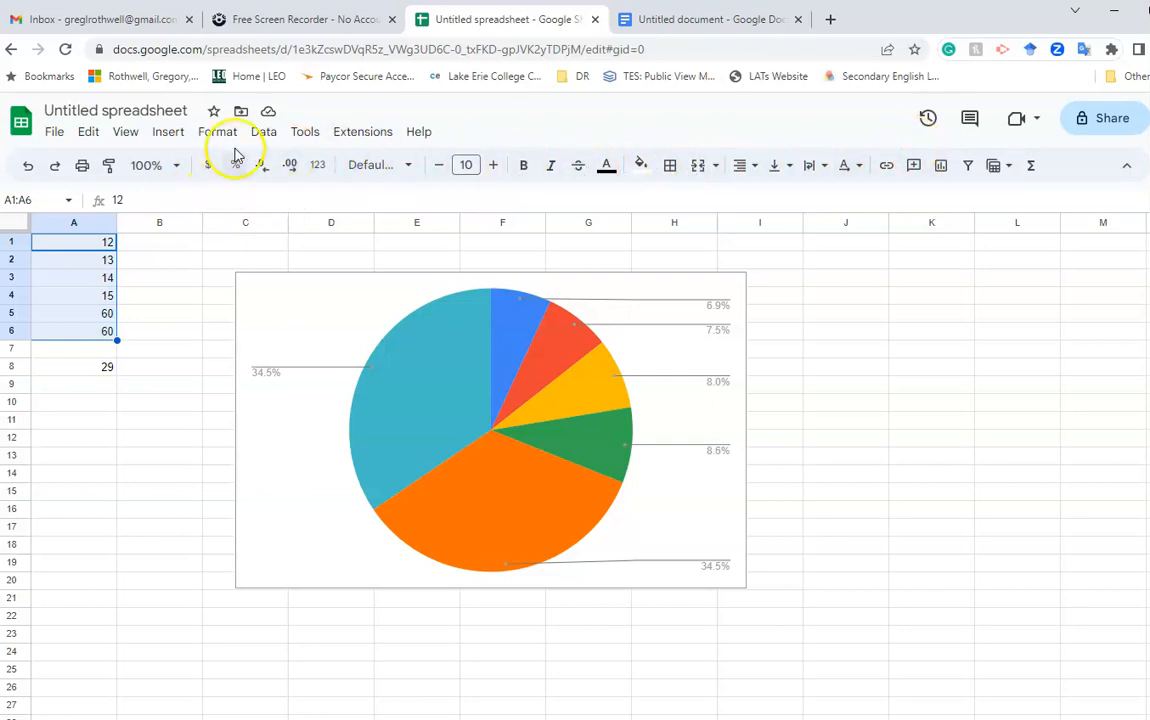
left_click(264, 135)
mouse_move(304, 168)
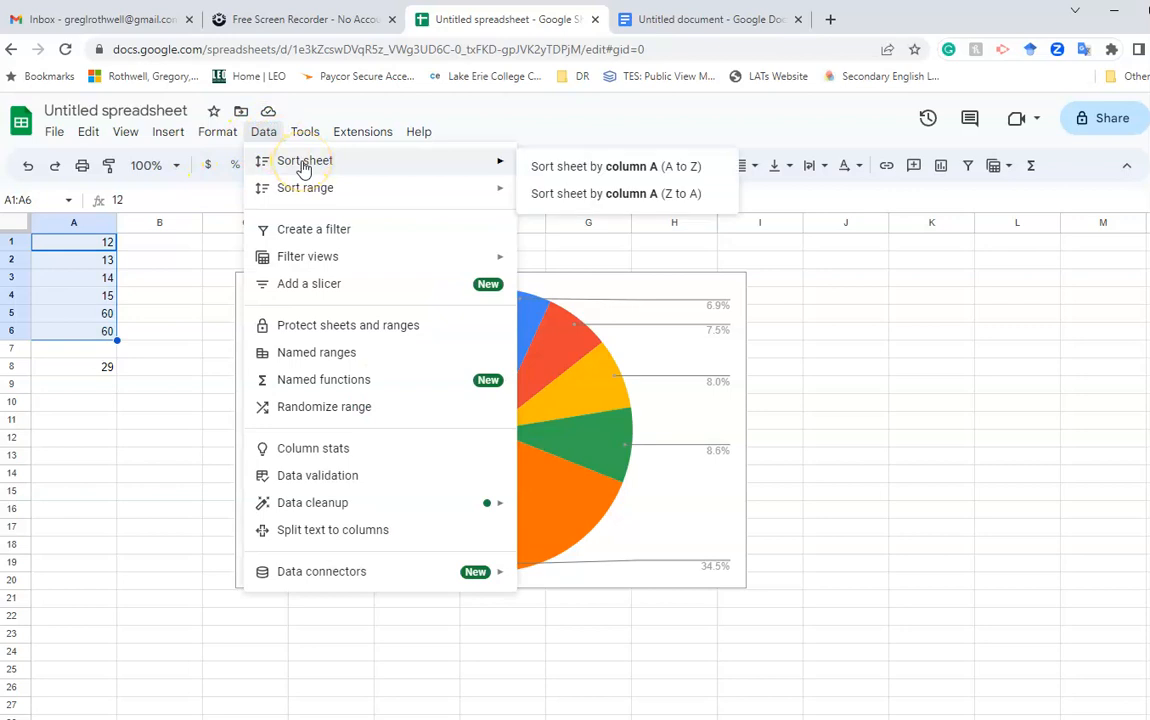
left_click(310, 190)
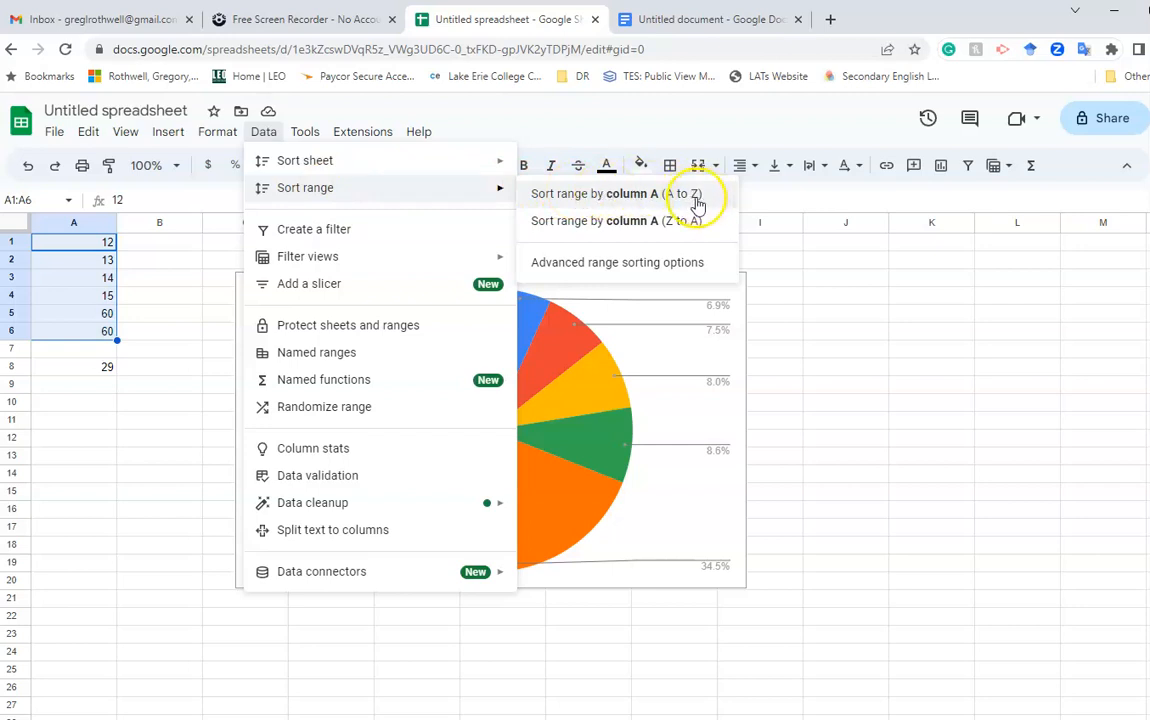
left_click(656, 221)
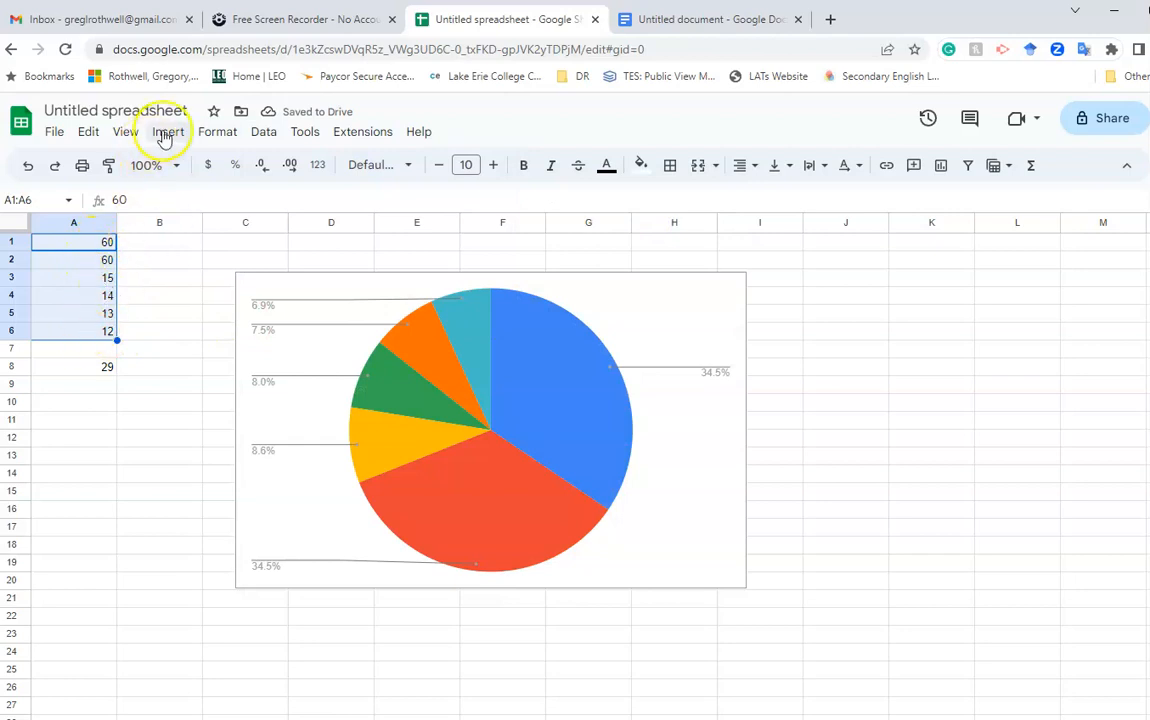
- Sort the range A1:A6 by column A from A to Z
left_click(266, 133)
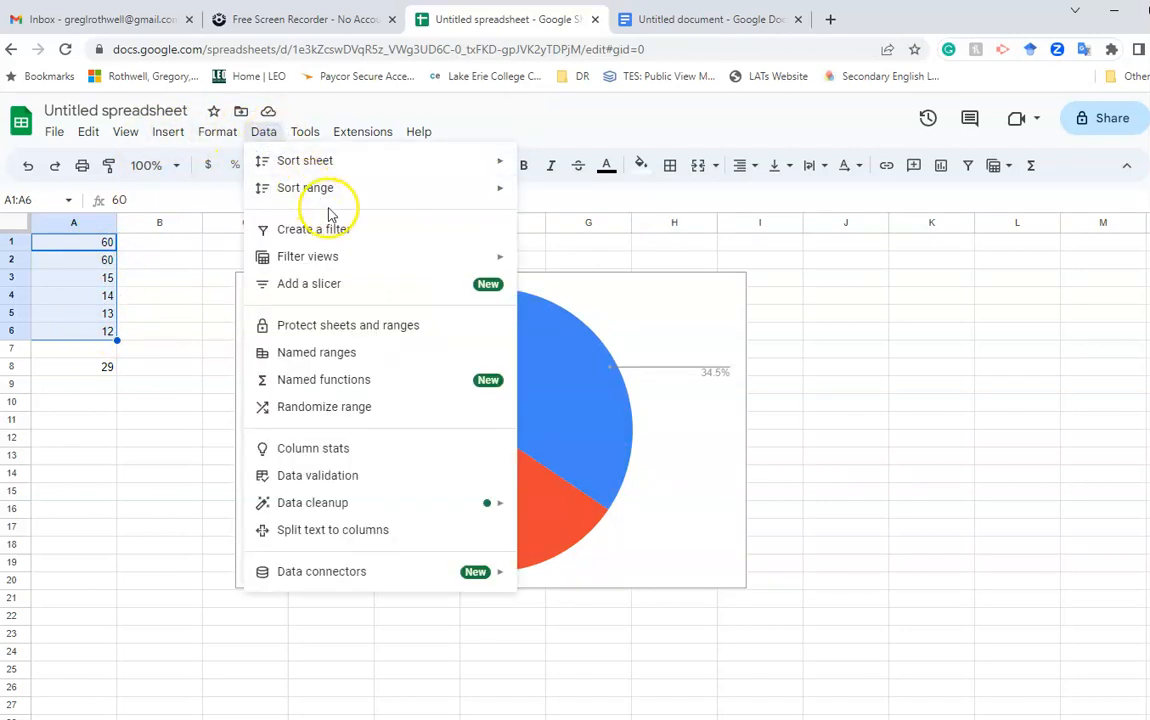
mouse_move(347, 192)
left_click(597, 195)
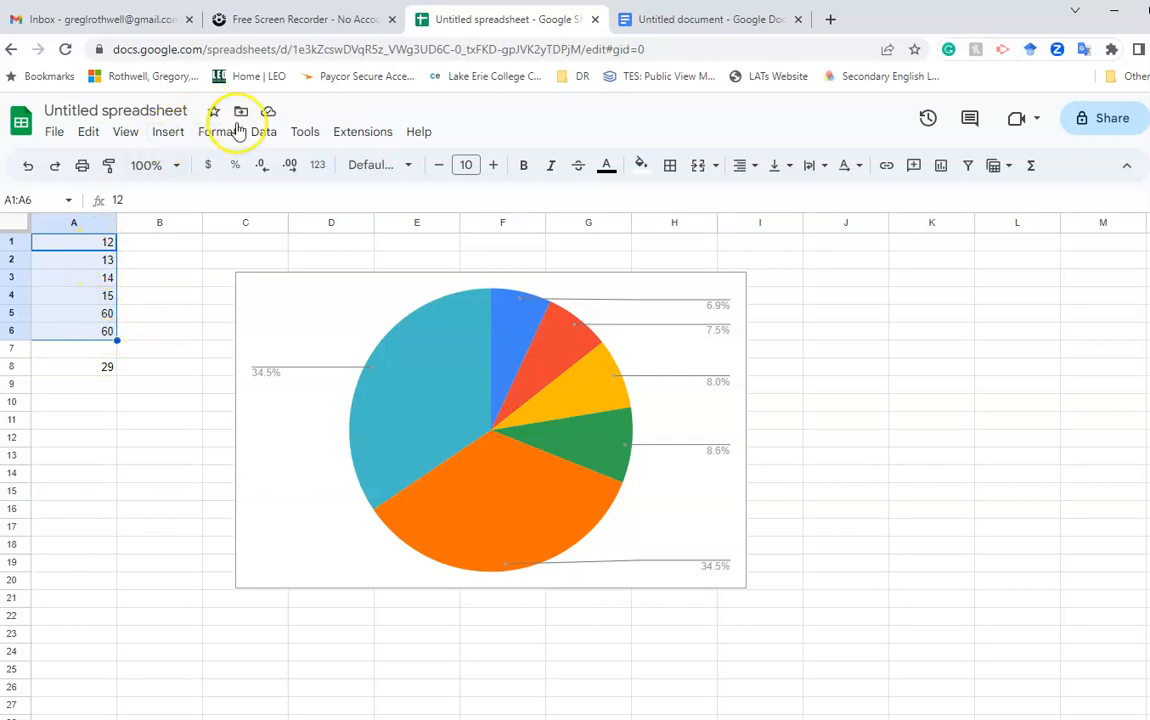
- Sort A1:A6 with the advanced range sorting options, by Column A in A → Z order without a header row
left_click(270, 132)
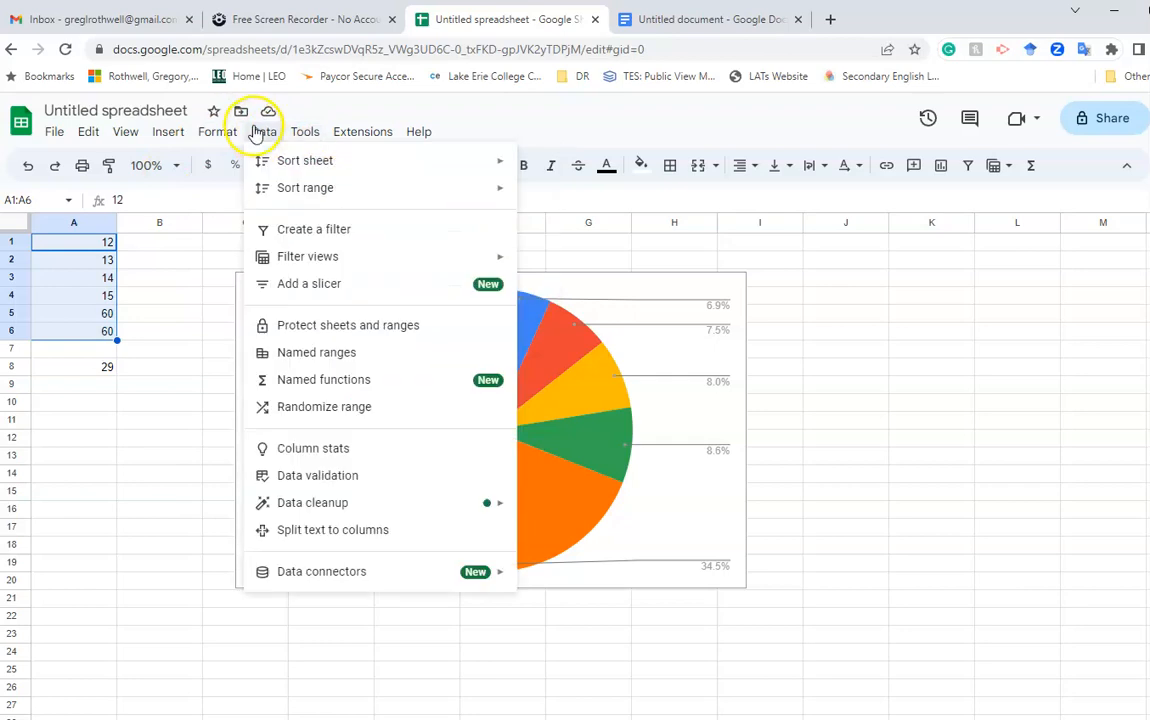
mouse_move(480, 198)
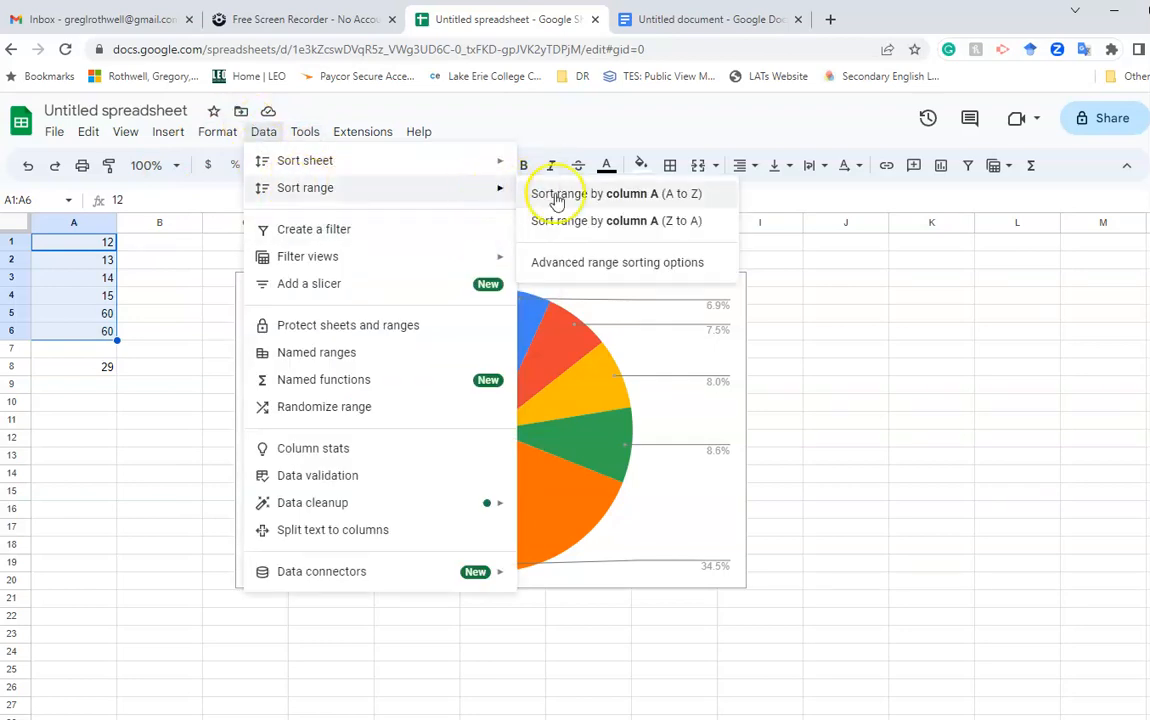
left_click(606, 258)
left_click(502, 616)
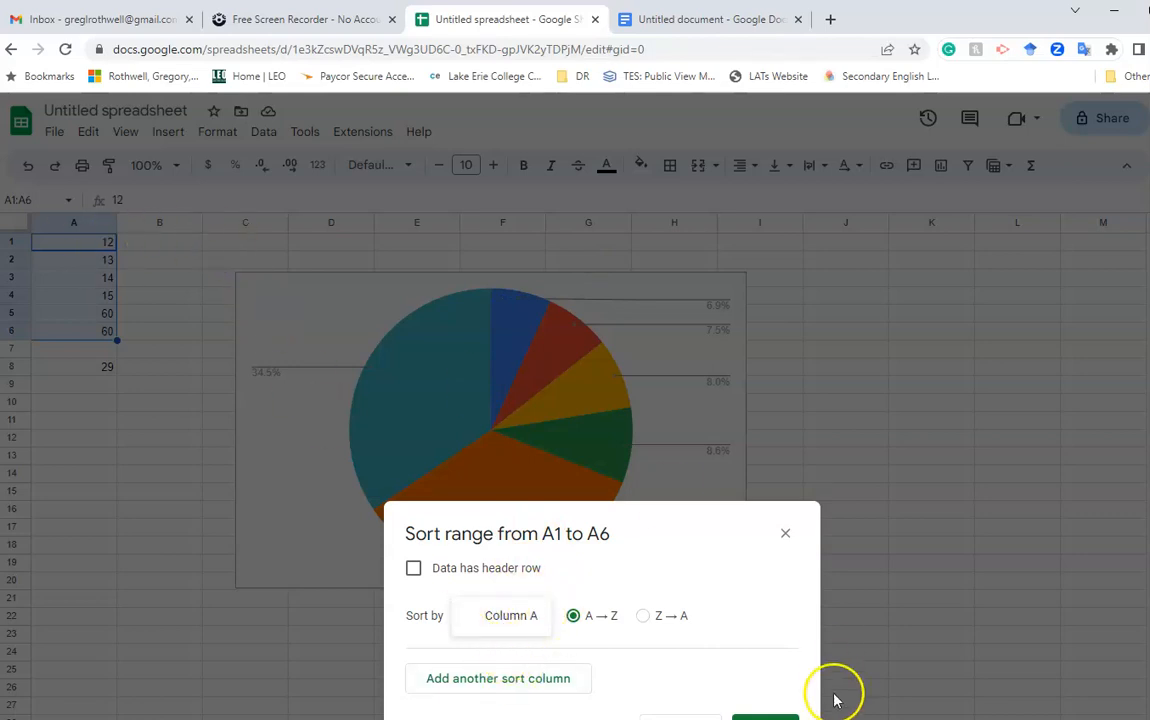
left_click(765, 716)
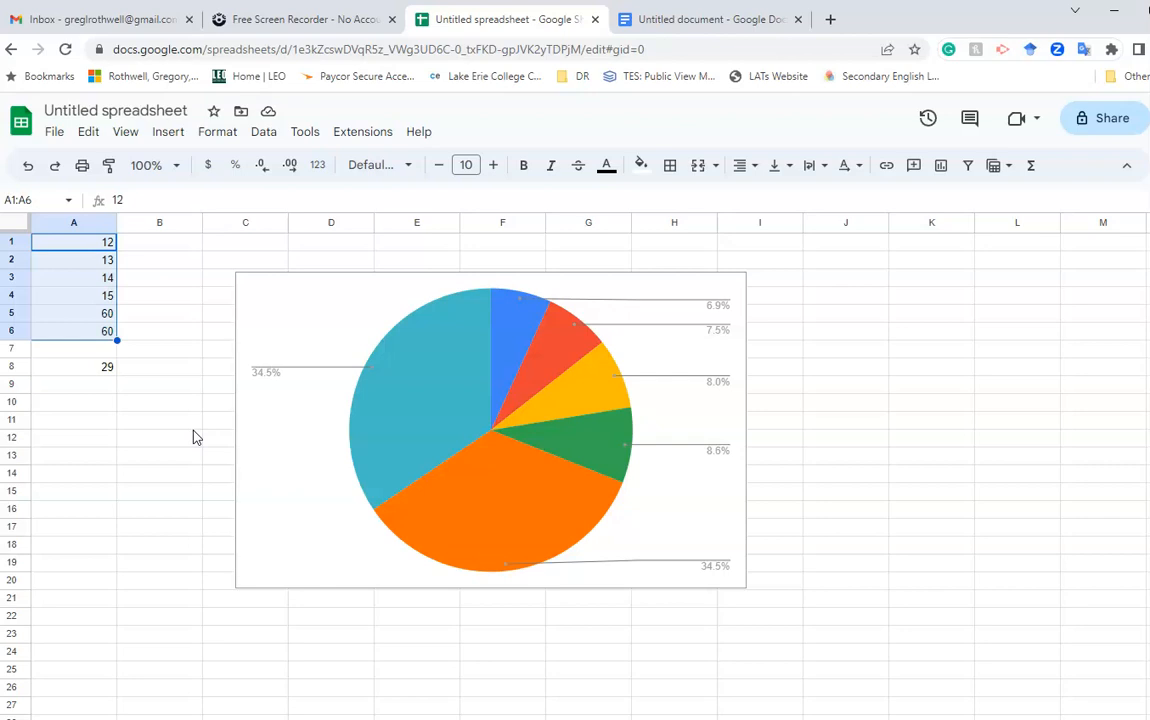
- Set up a protected range for Sheet1!A1:A8 with the description "Data for period 1 GR"
left_click(102, 402)
left_click_drag(50, 247, 85, 367)
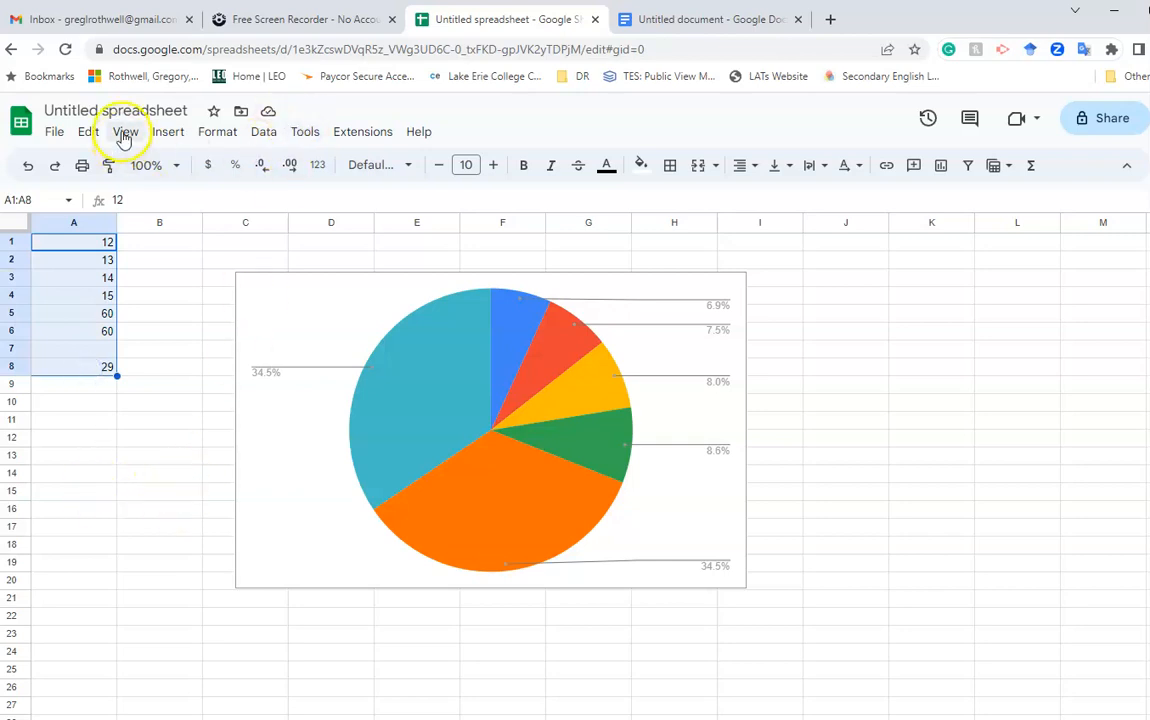
left_click(260, 136)
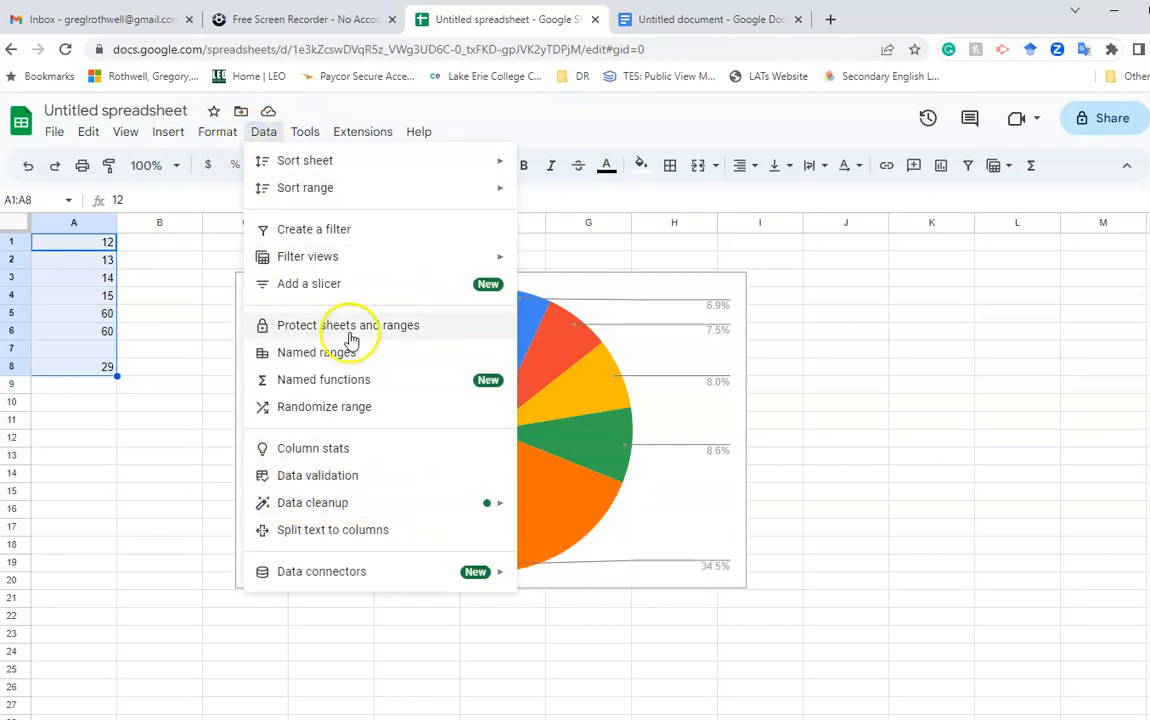
left_click(322, 330)
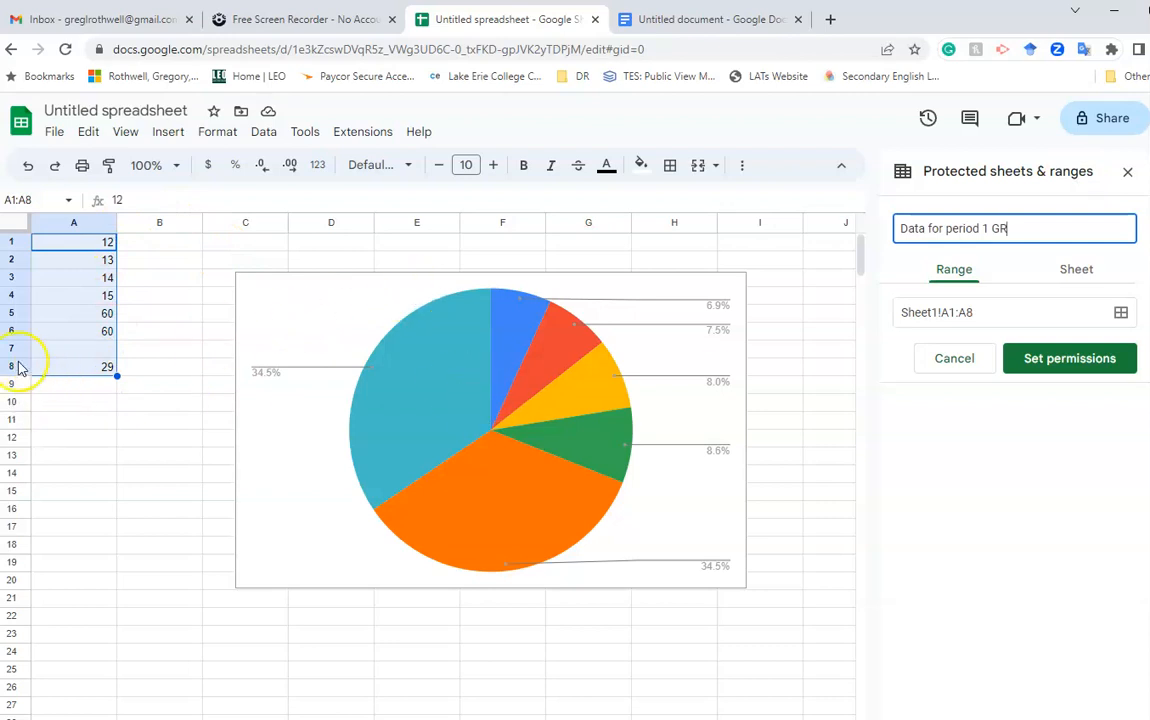
left_click(1088, 271)
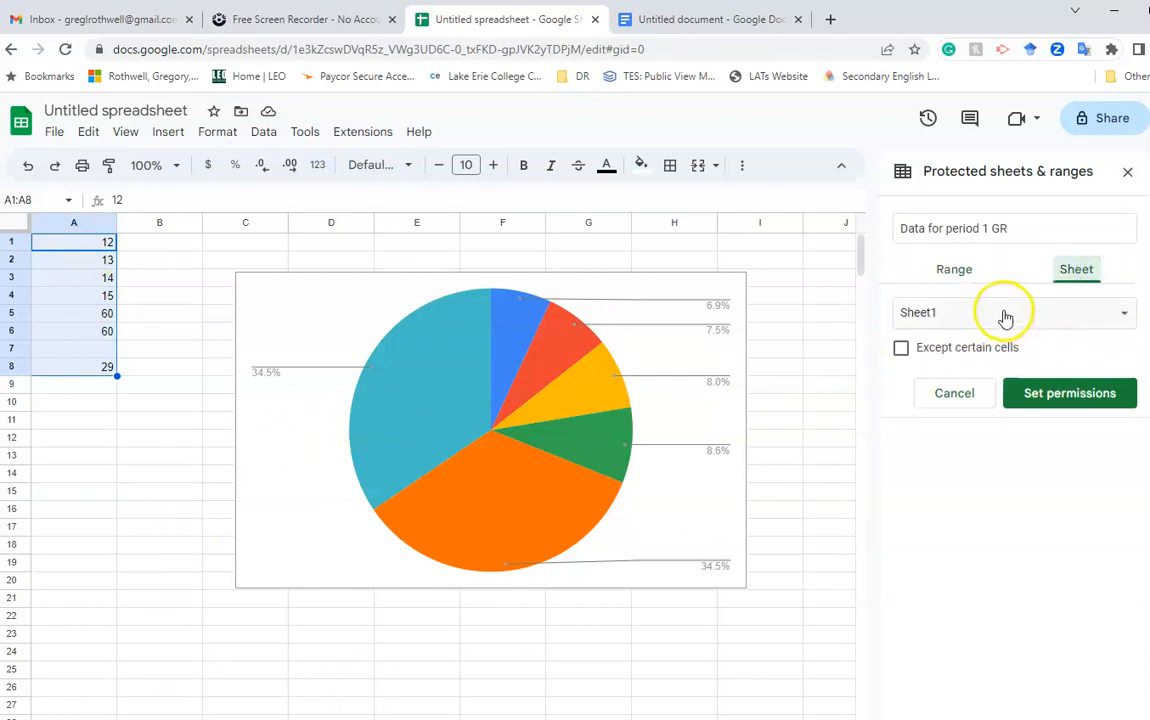
left_click(955, 271)
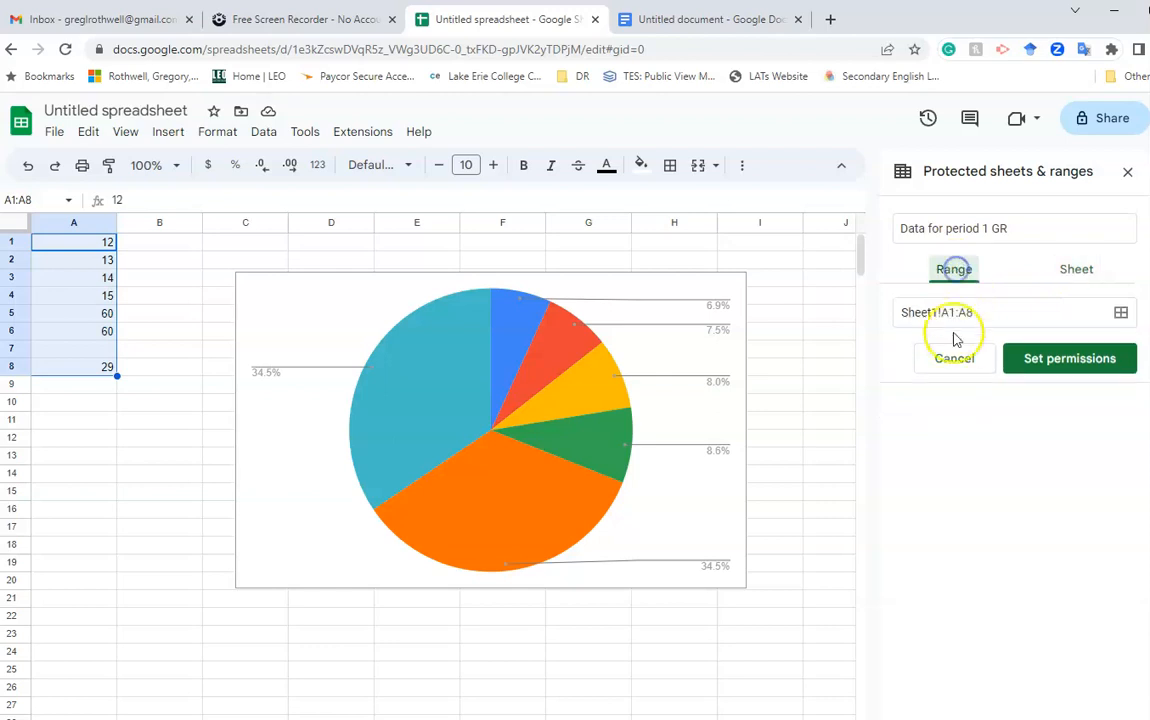
- Create the range protection with editing restricted to Only you, and close the range editing permissions
left_click(1045, 358)
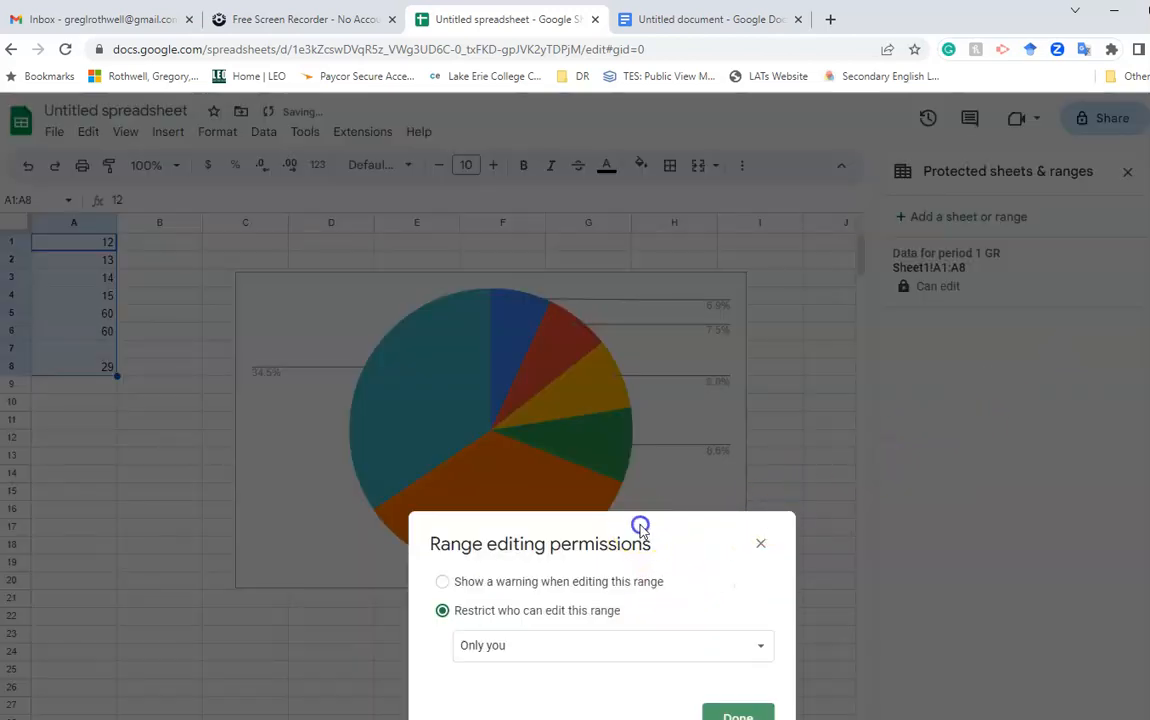
left_click_drag(656, 536, 688, 381)
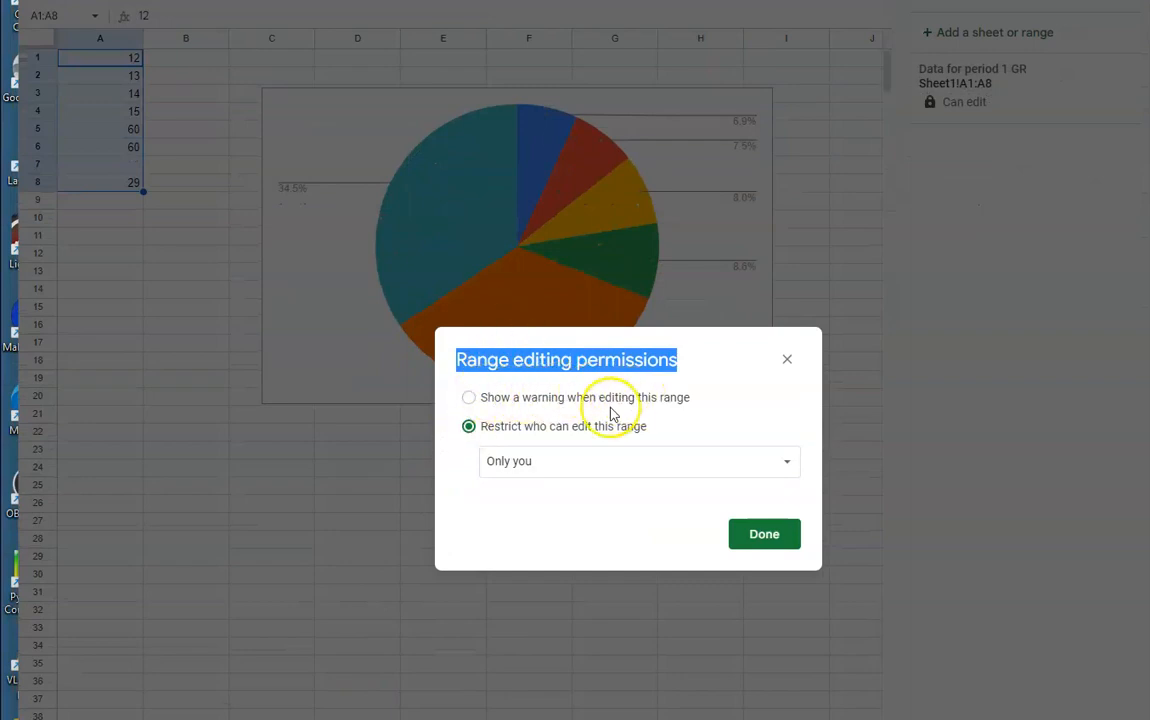
left_click(606, 461)
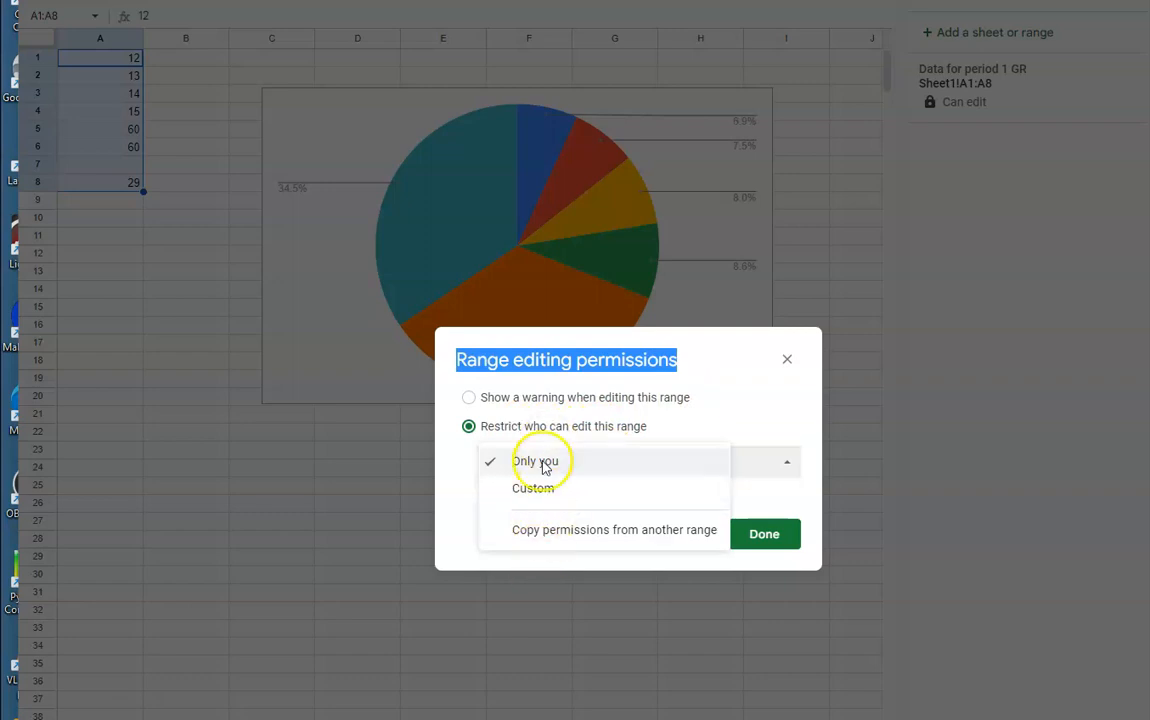
left_click(619, 460)
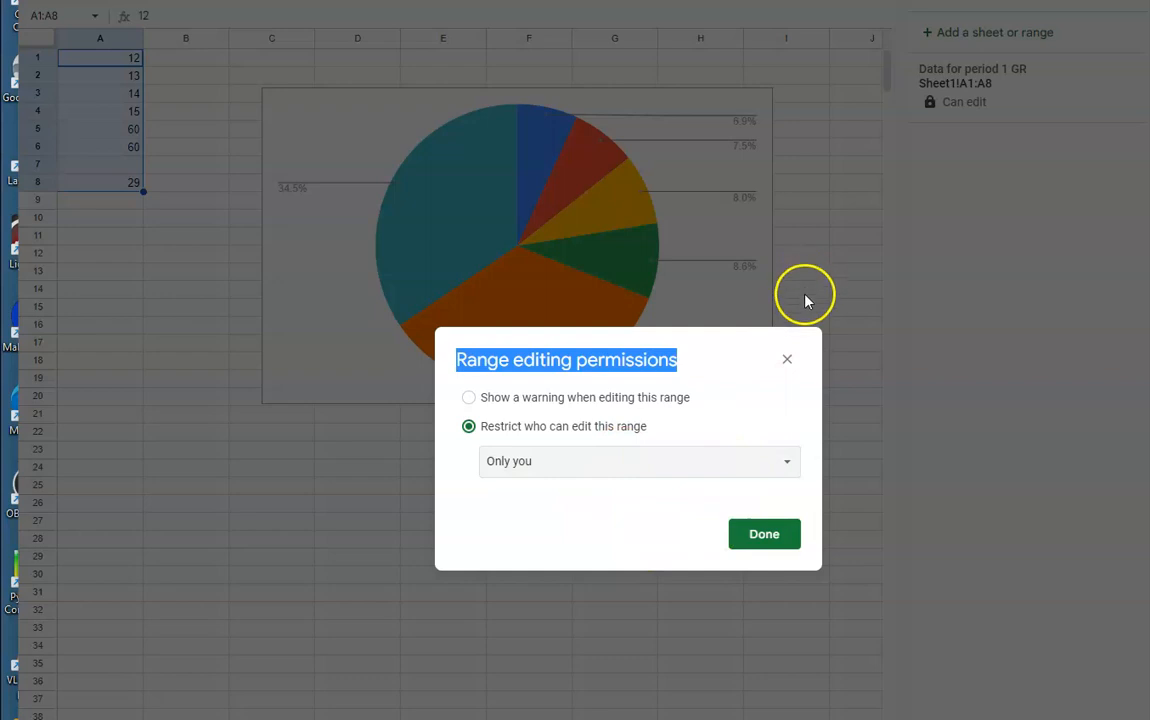
left_click(786, 360)
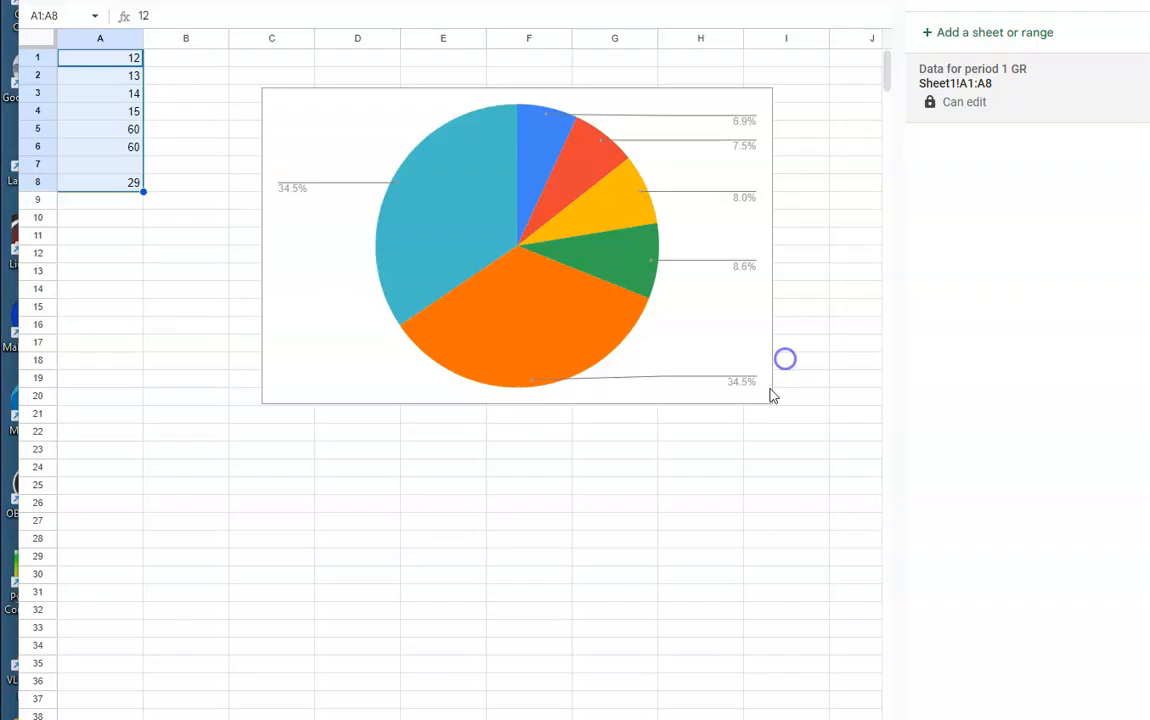